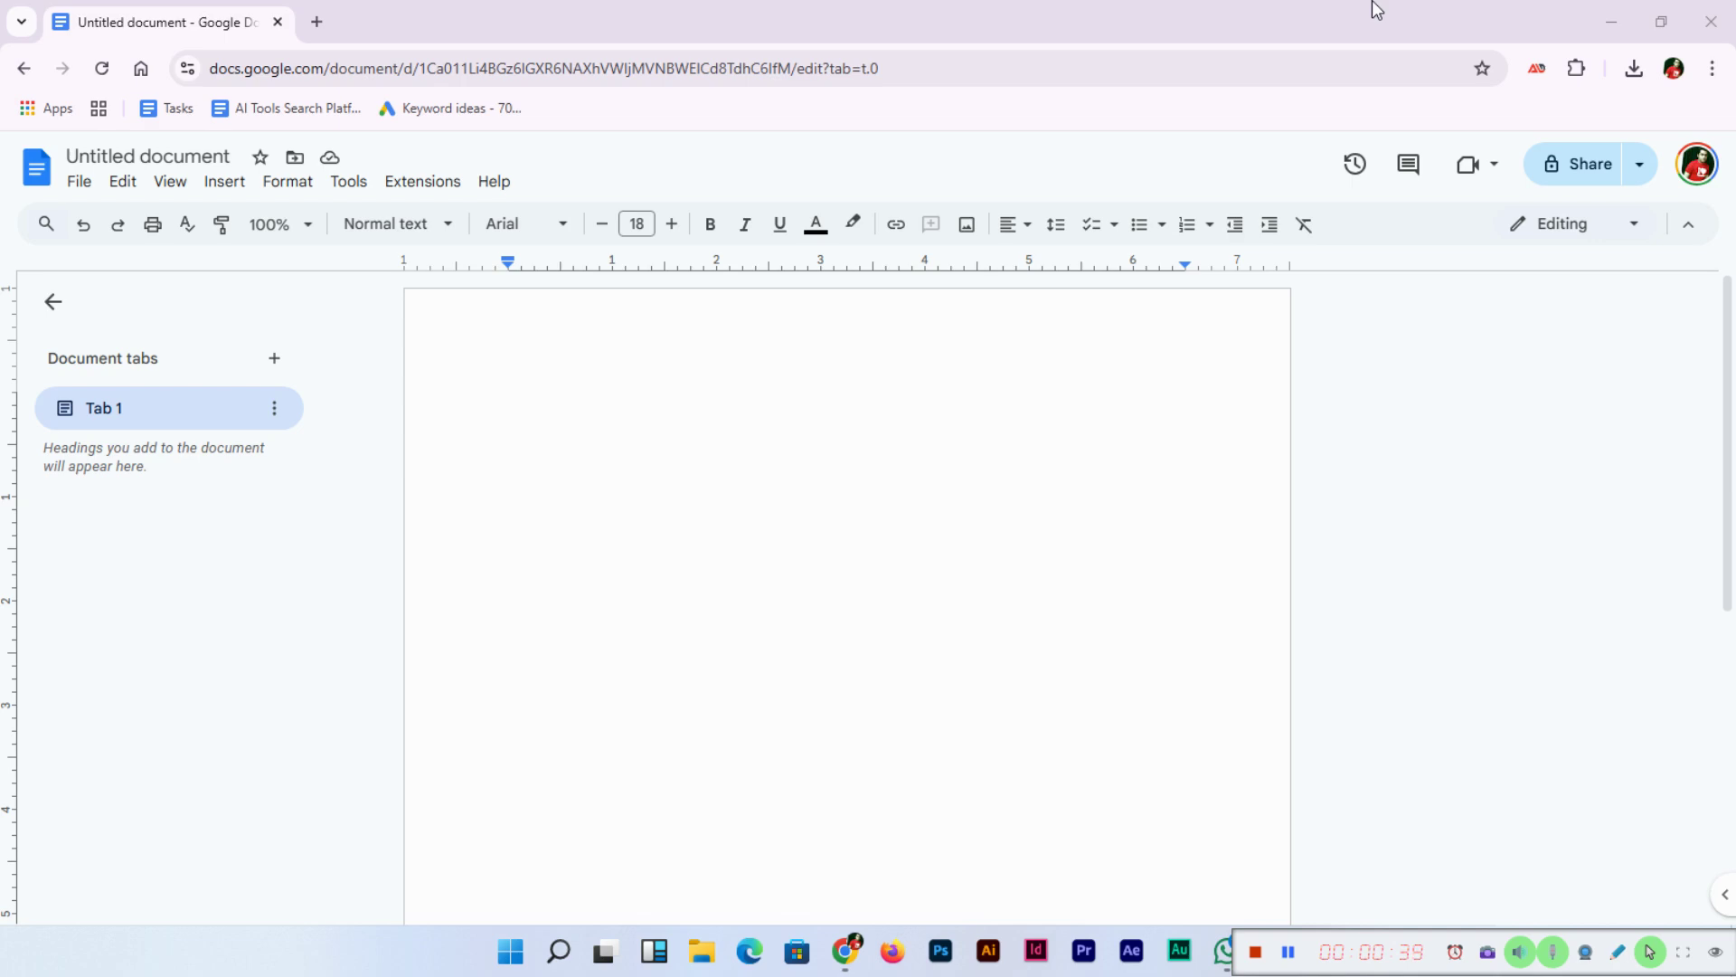
Insert a blank 2 x 2 table from the Insert menu's table grid
{"action": "left_click", "coordinate": [923, 594]}
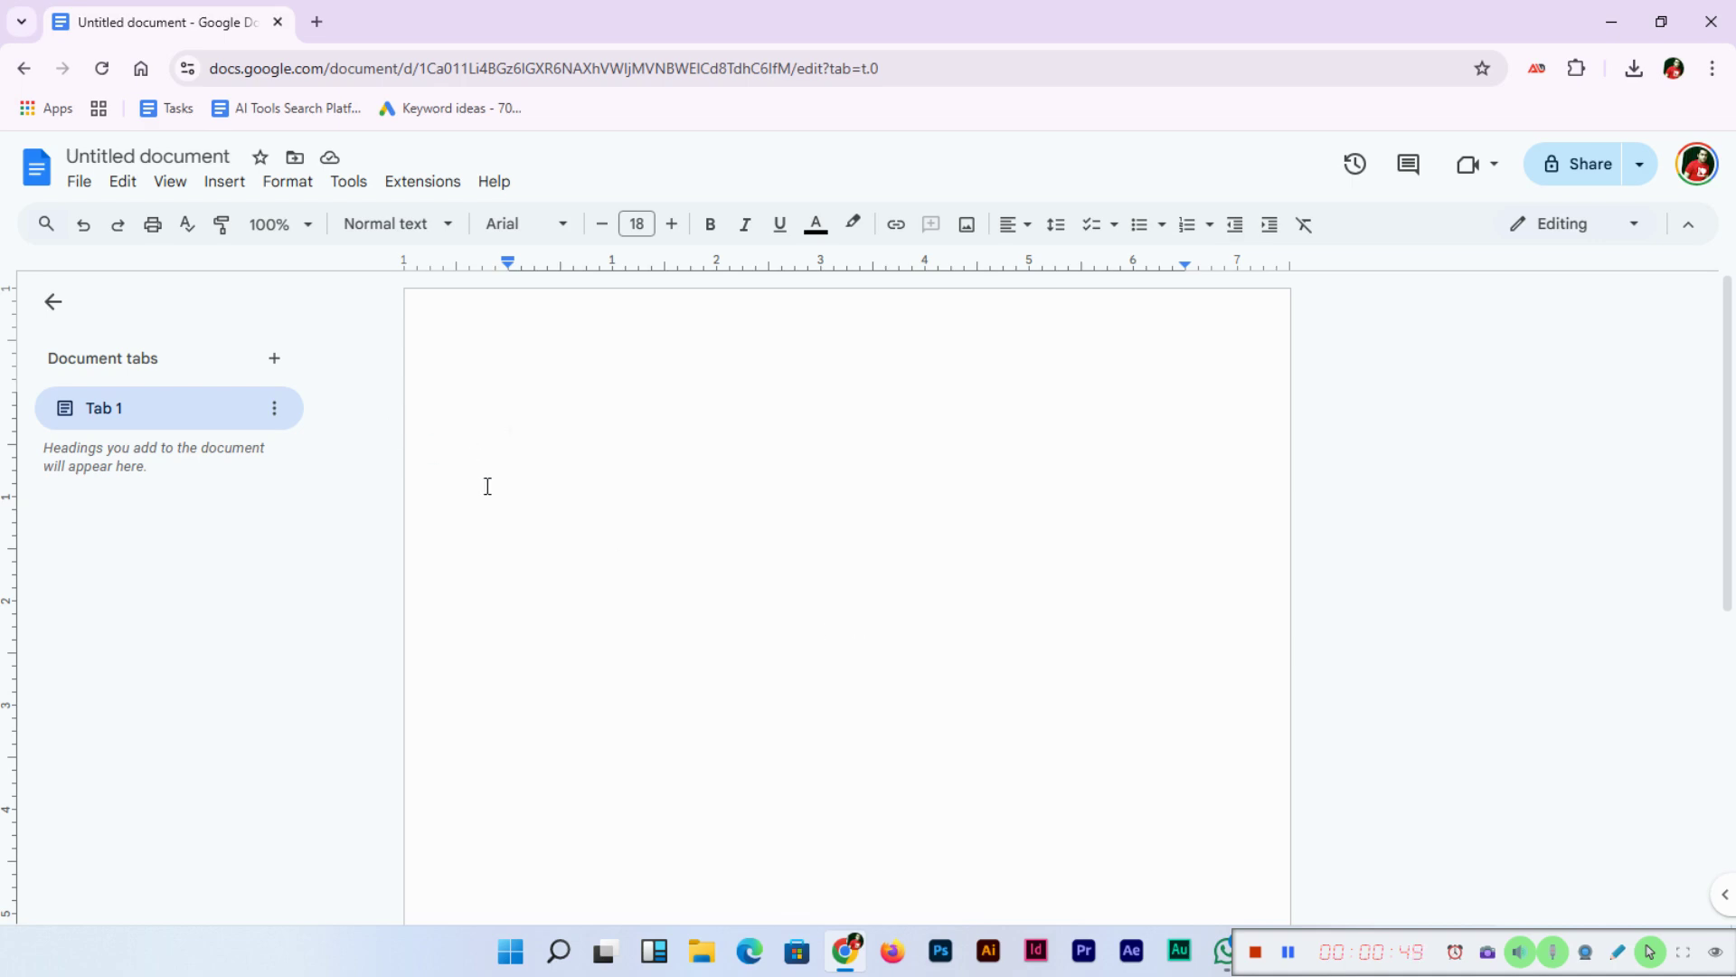
{"action": "left_click", "coordinate": [228, 182]}
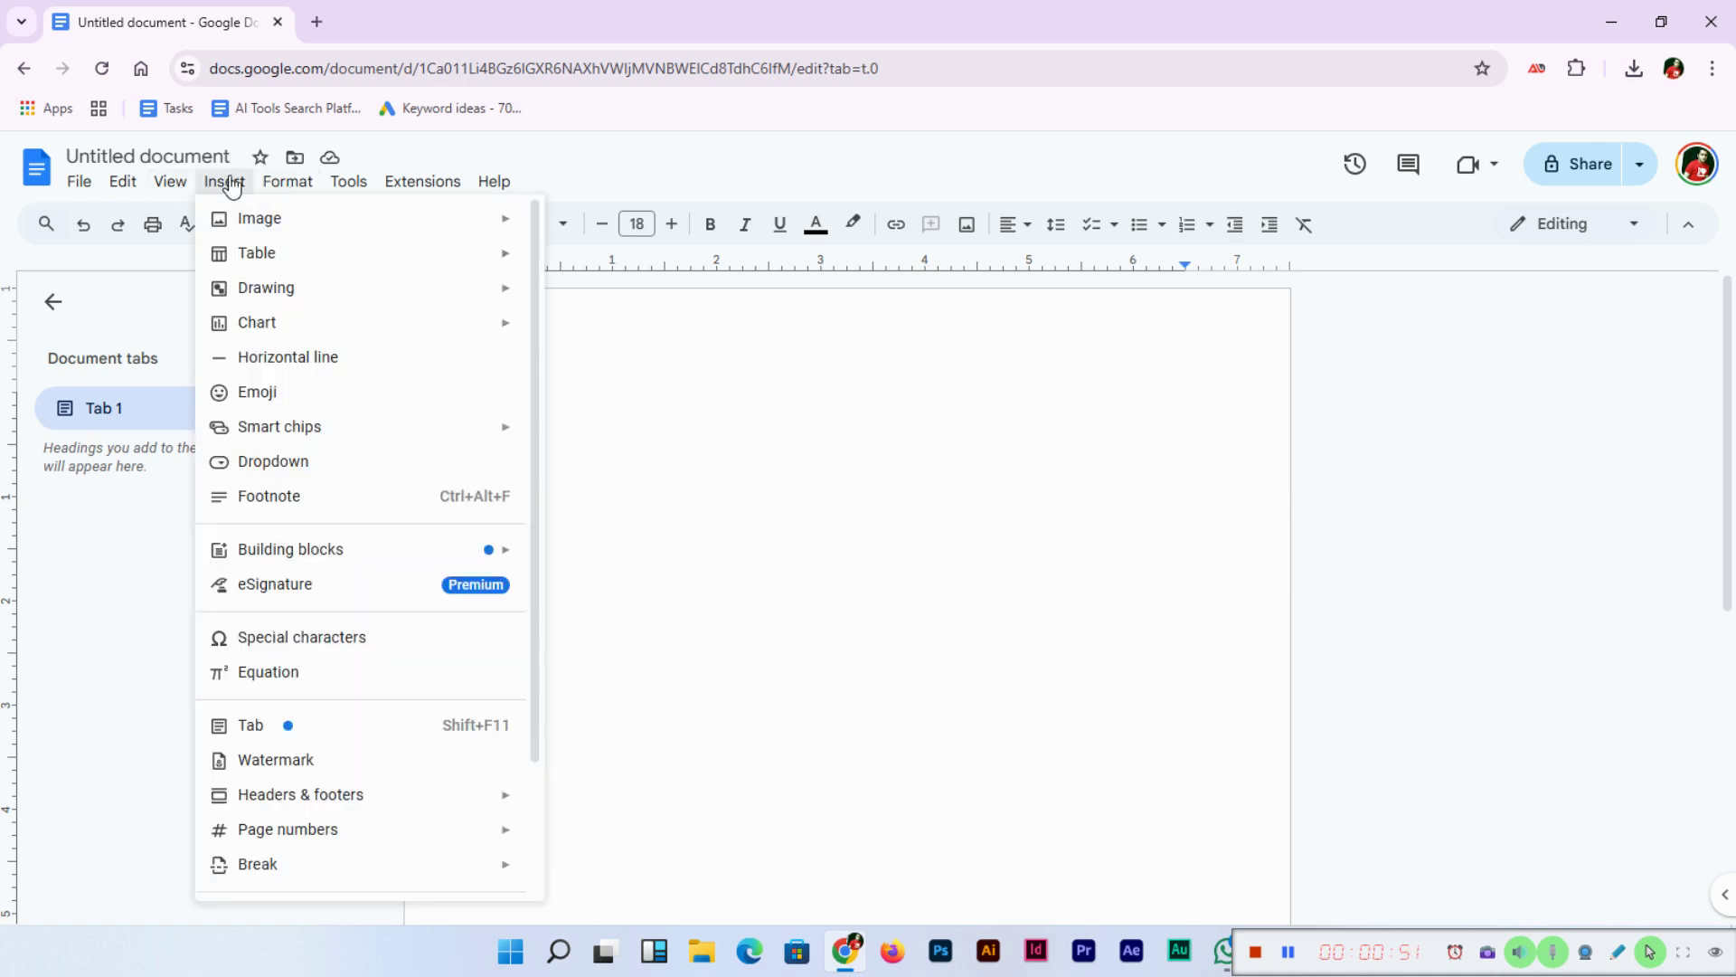
{"action": "mouse_move", "coordinate": [349, 259]}
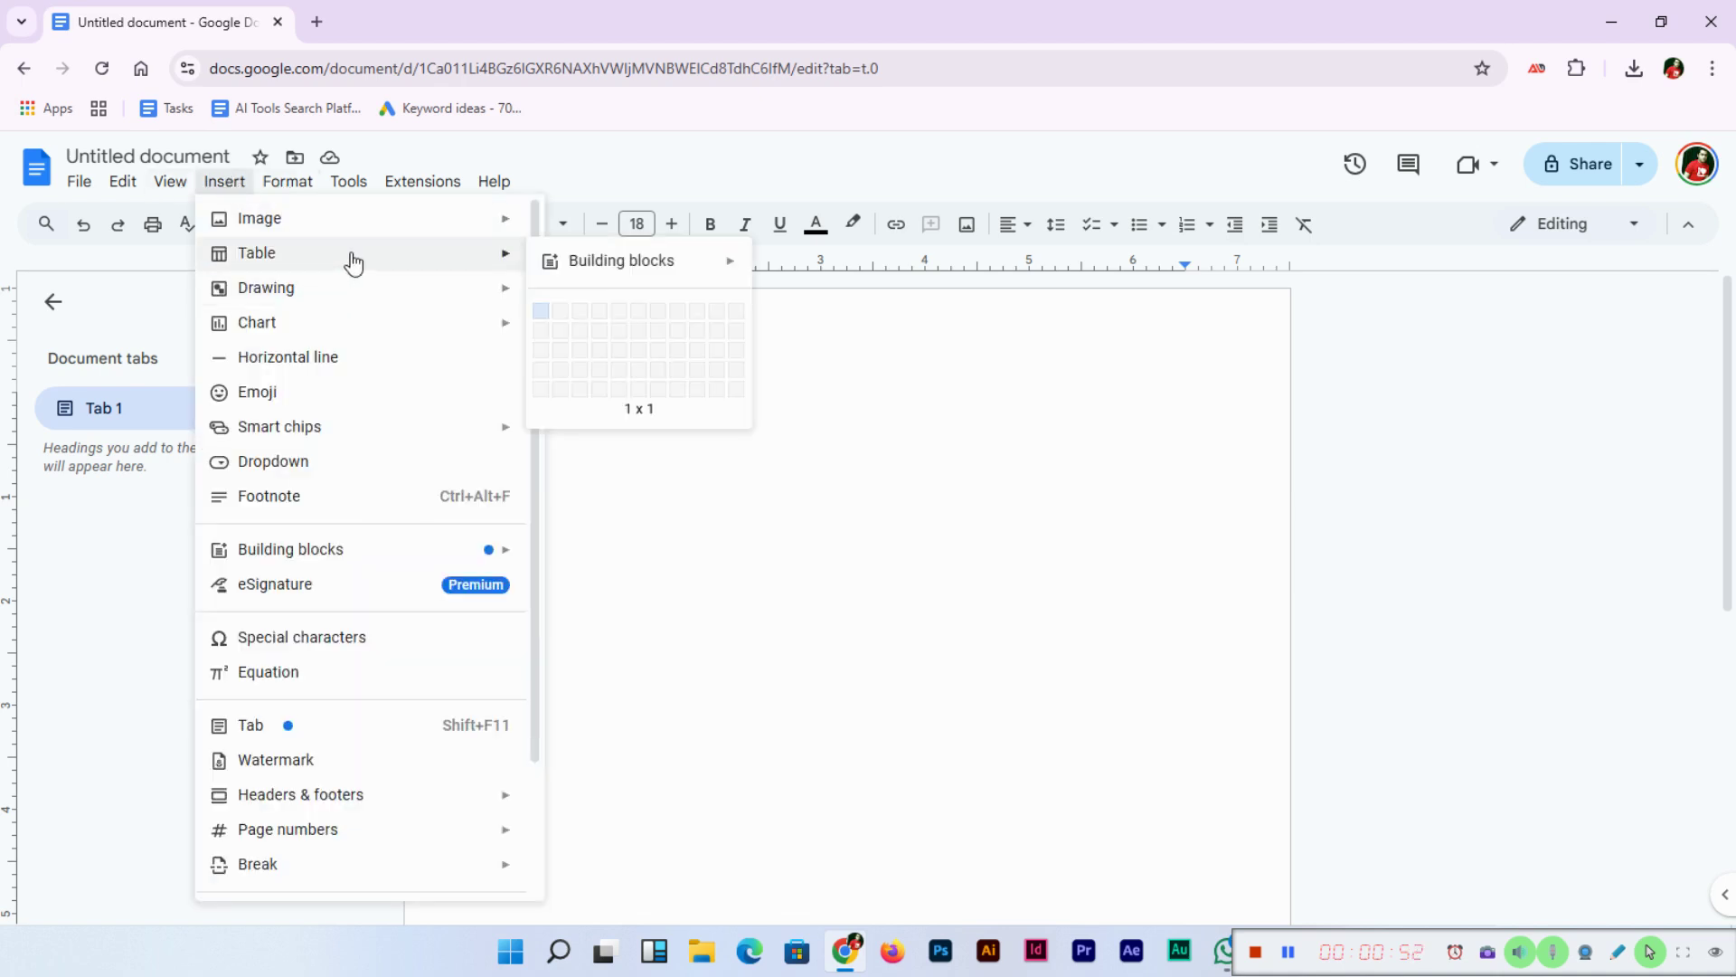
{"action": "left_click", "coordinate": [570, 333]}
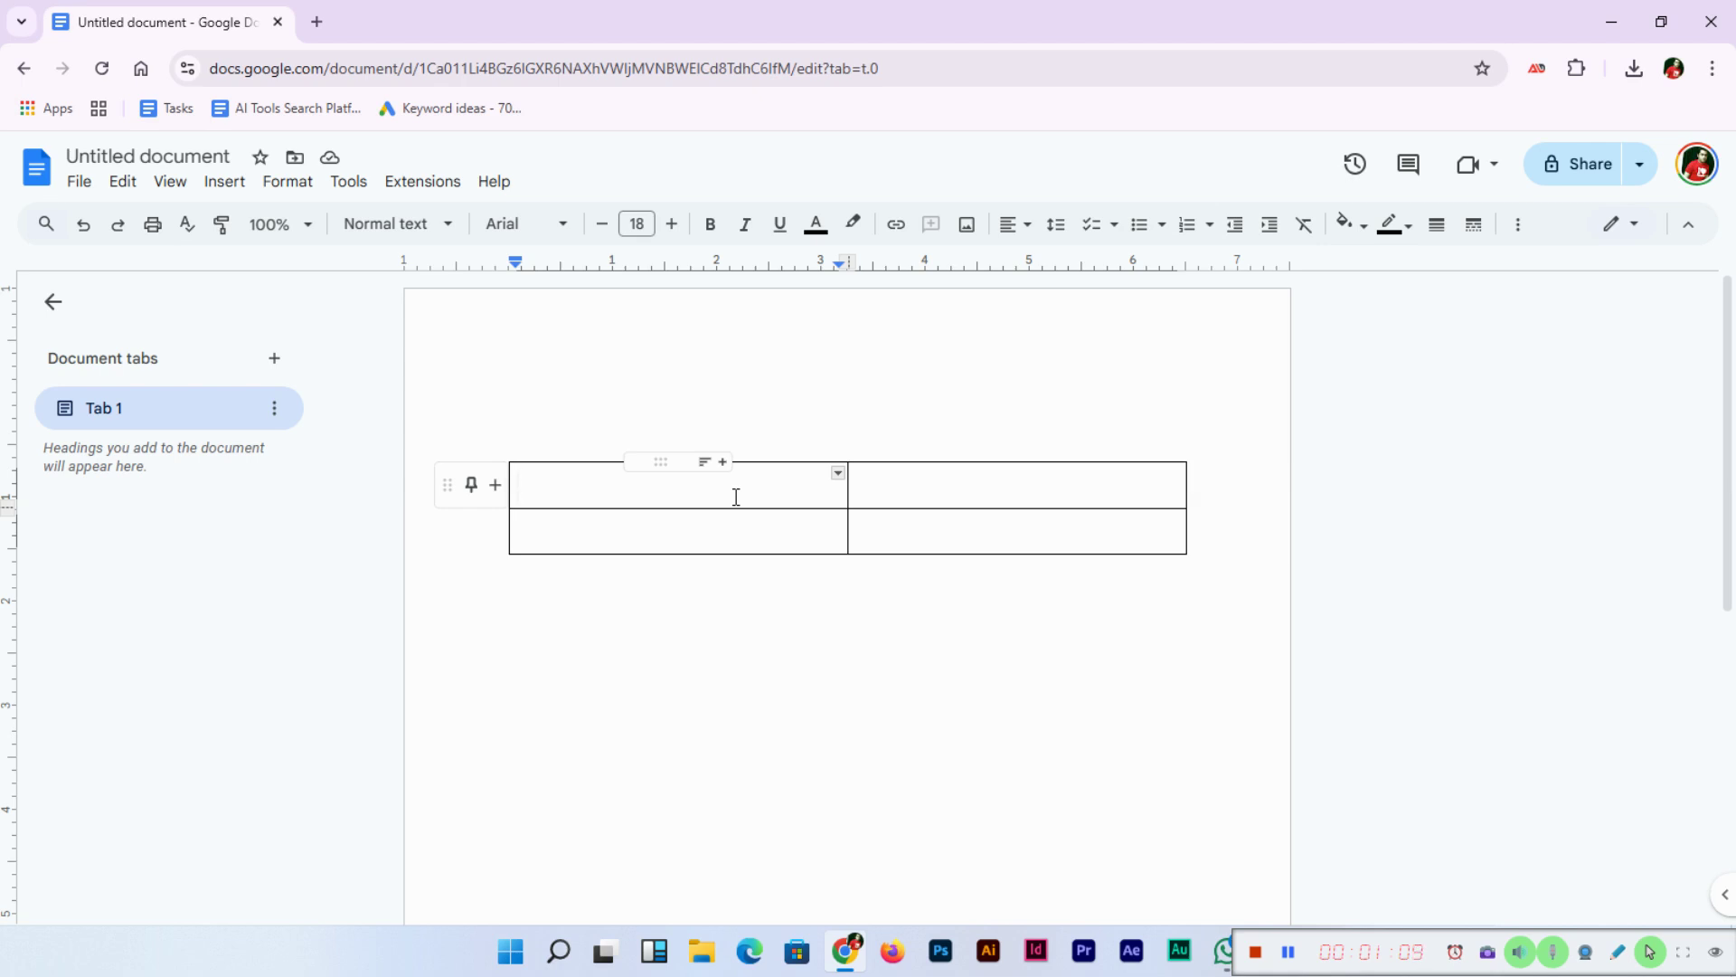
Type the headers Pros and Cons in the top row and reduce them to size 11
{"action": "type", "text": "Pros"}
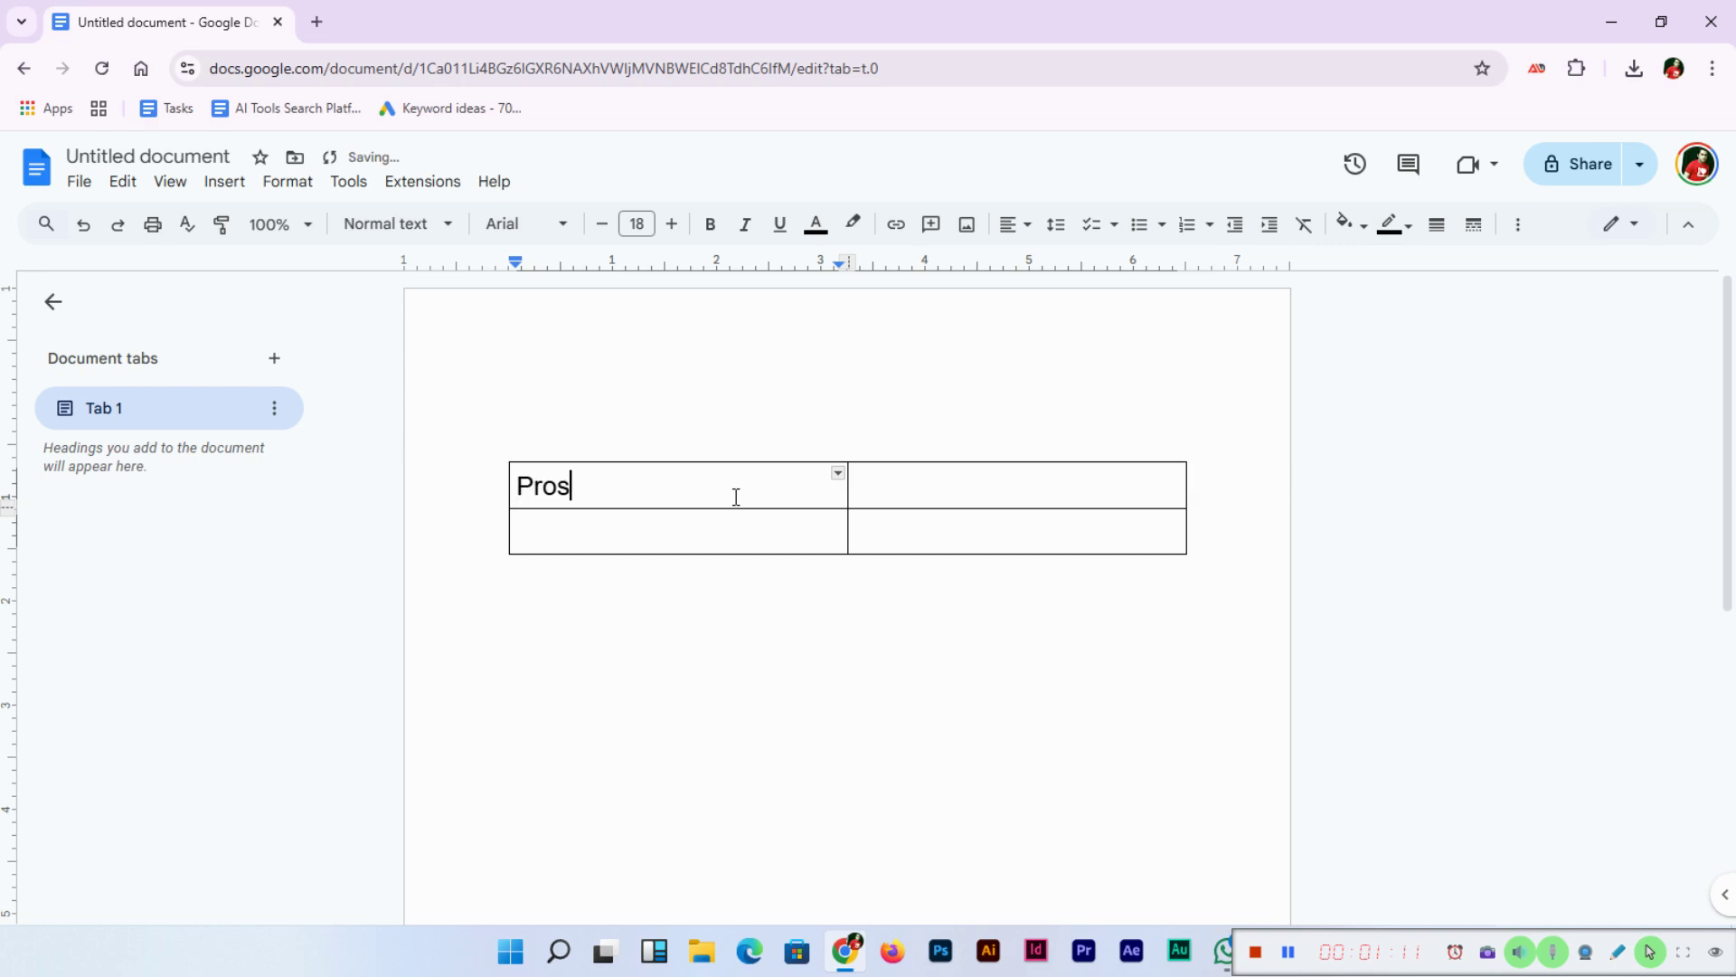
{"action": "key", "text": "Tab"}
{"action": "type", "text": "Cons"}
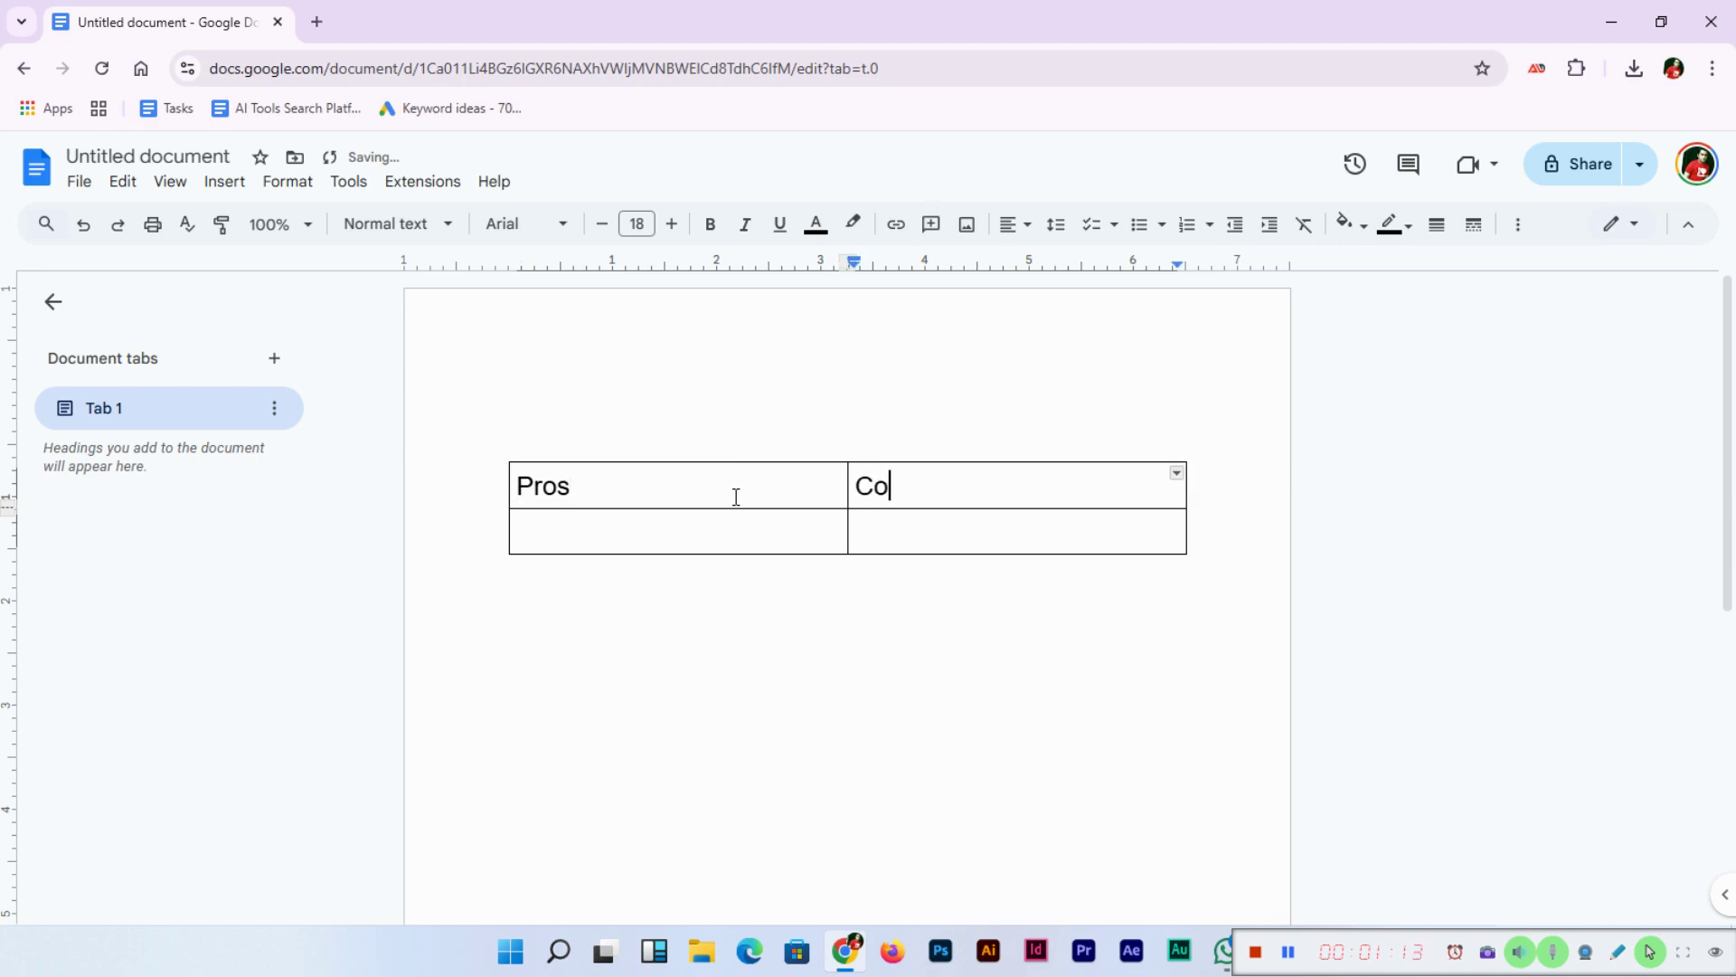
{"action": "left_click", "coordinate": [693, 527]}
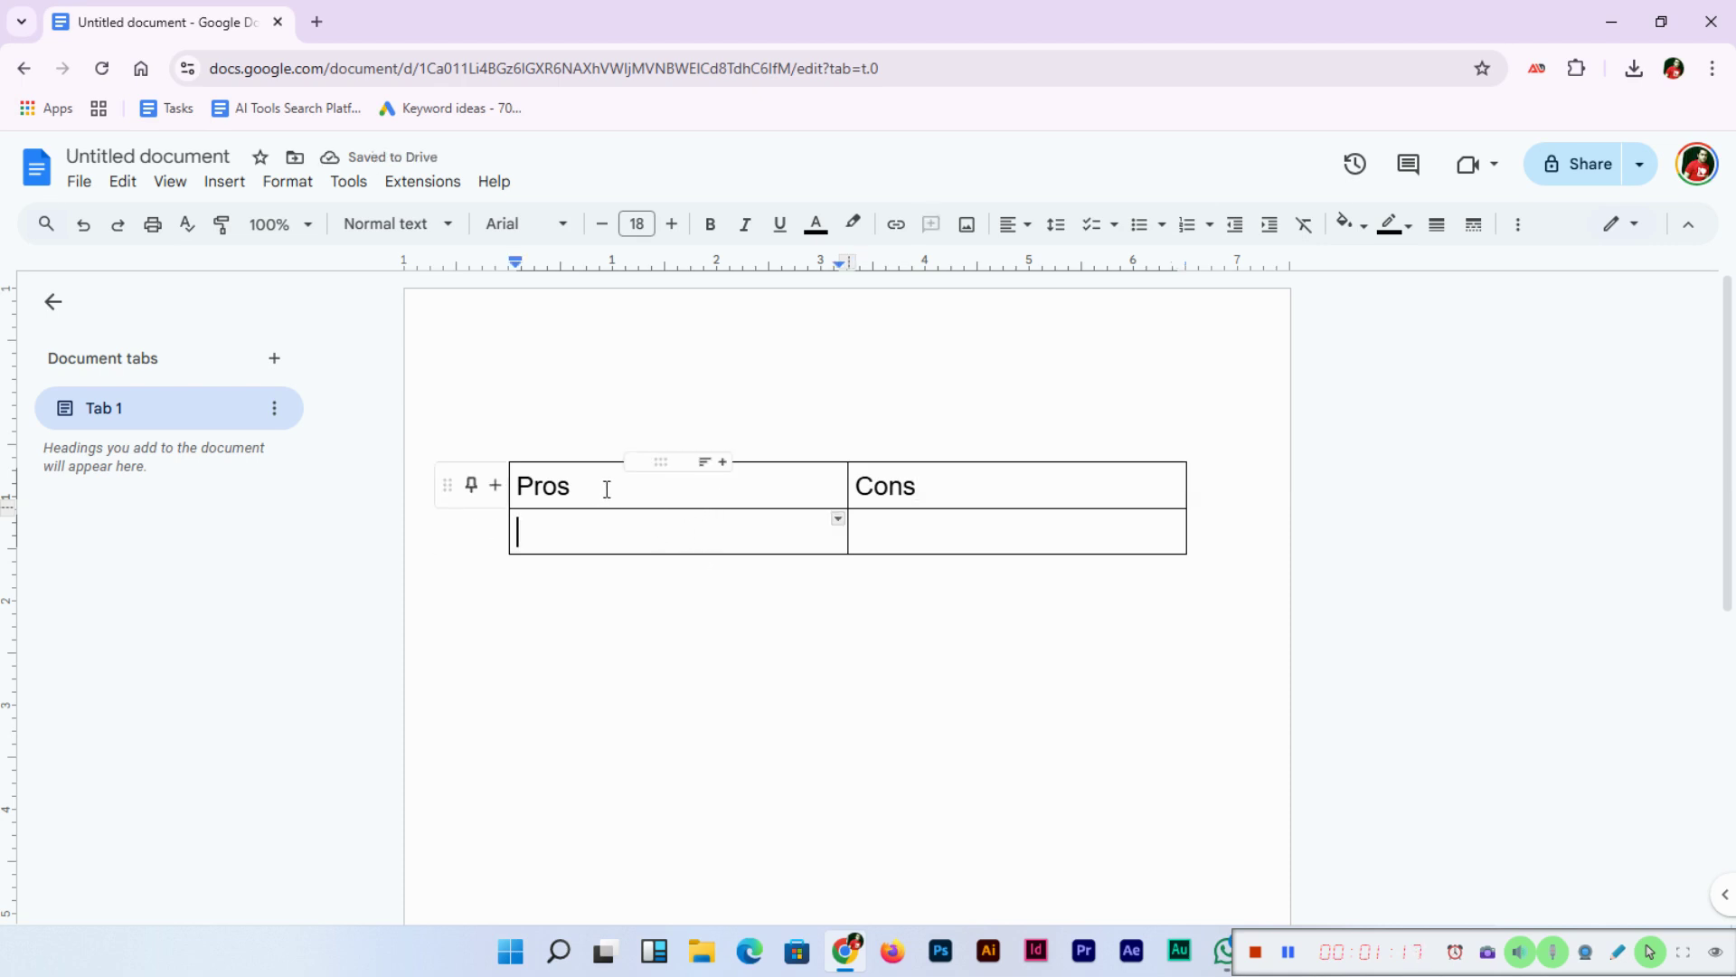
{"action": "double_click", "coordinate": [527, 486]}
{"action": "double_click", "coordinate": [918, 487]}
{"action": "left_click_drag", "start_coordinate": [950, 488], "coordinate": [580, 489]}
{"action": "left_click", "coordinate": [604, 225]}
{"action": "left_click", "coordinate": [603, 224]}
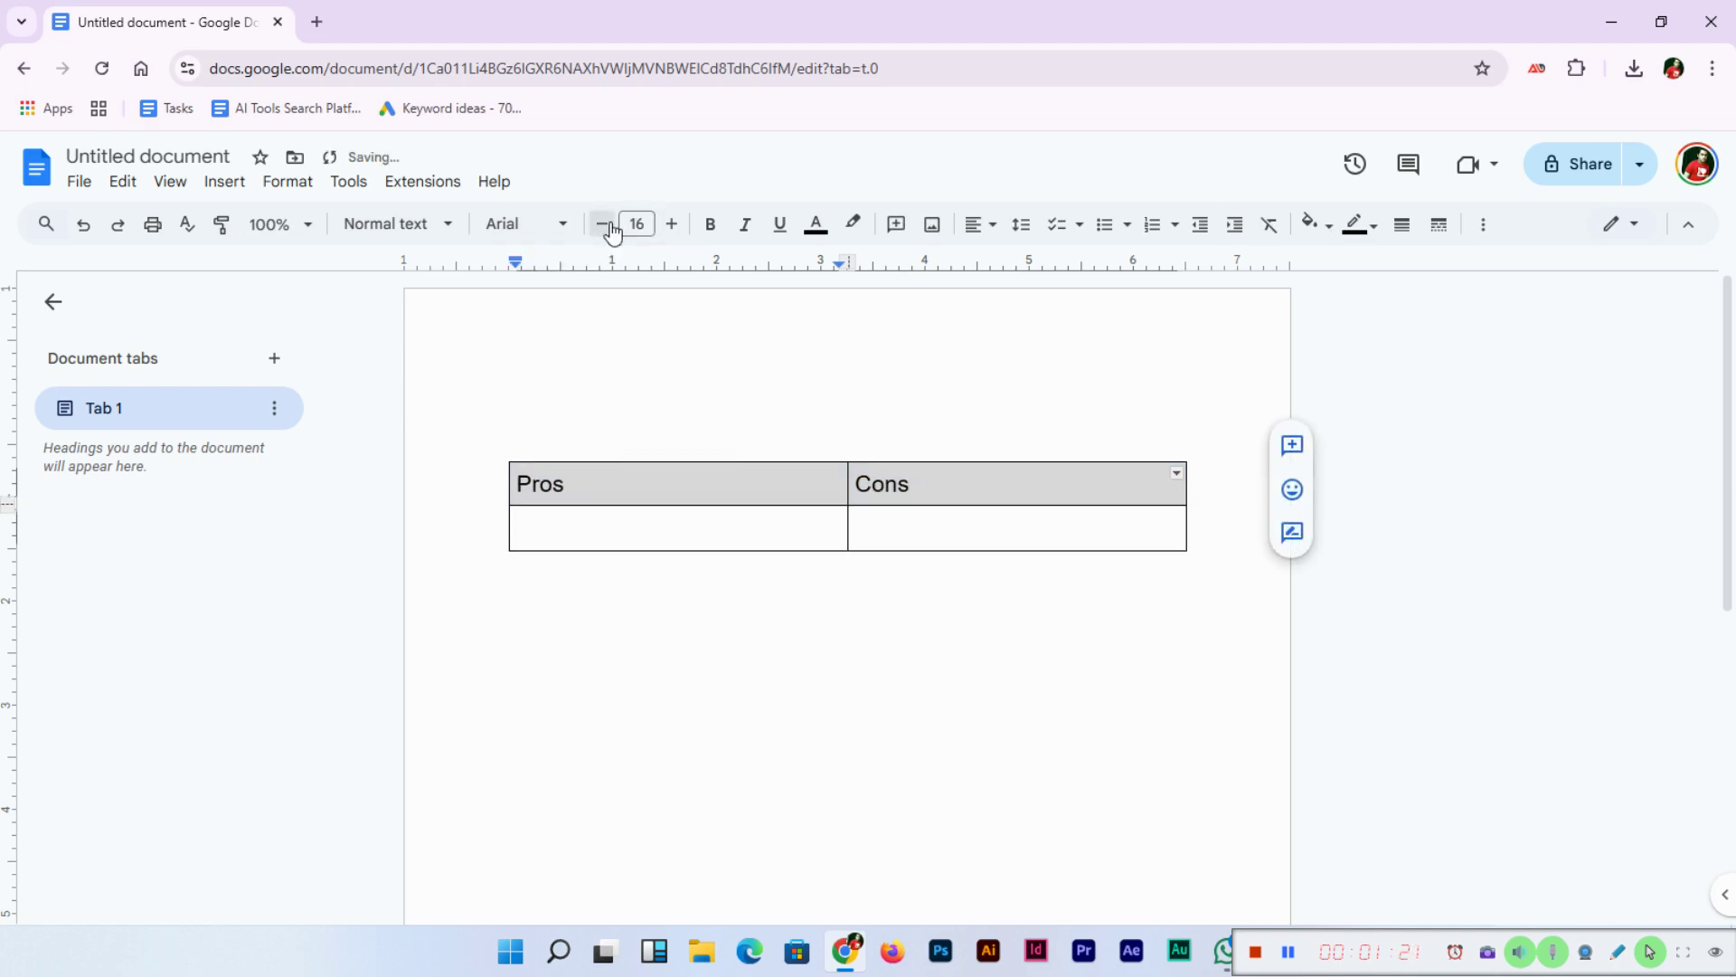
{"action": "left_click", "coordinate": [603, 224]}
{"action": "left_click", "coordinate": [603, 225]}
{"action": "left_click", "coordinate": [603, 224]}
{"action": "left_click", "coordinate": [603, 224]}
{"action": "left_click", "coordinate": [603, 224]}
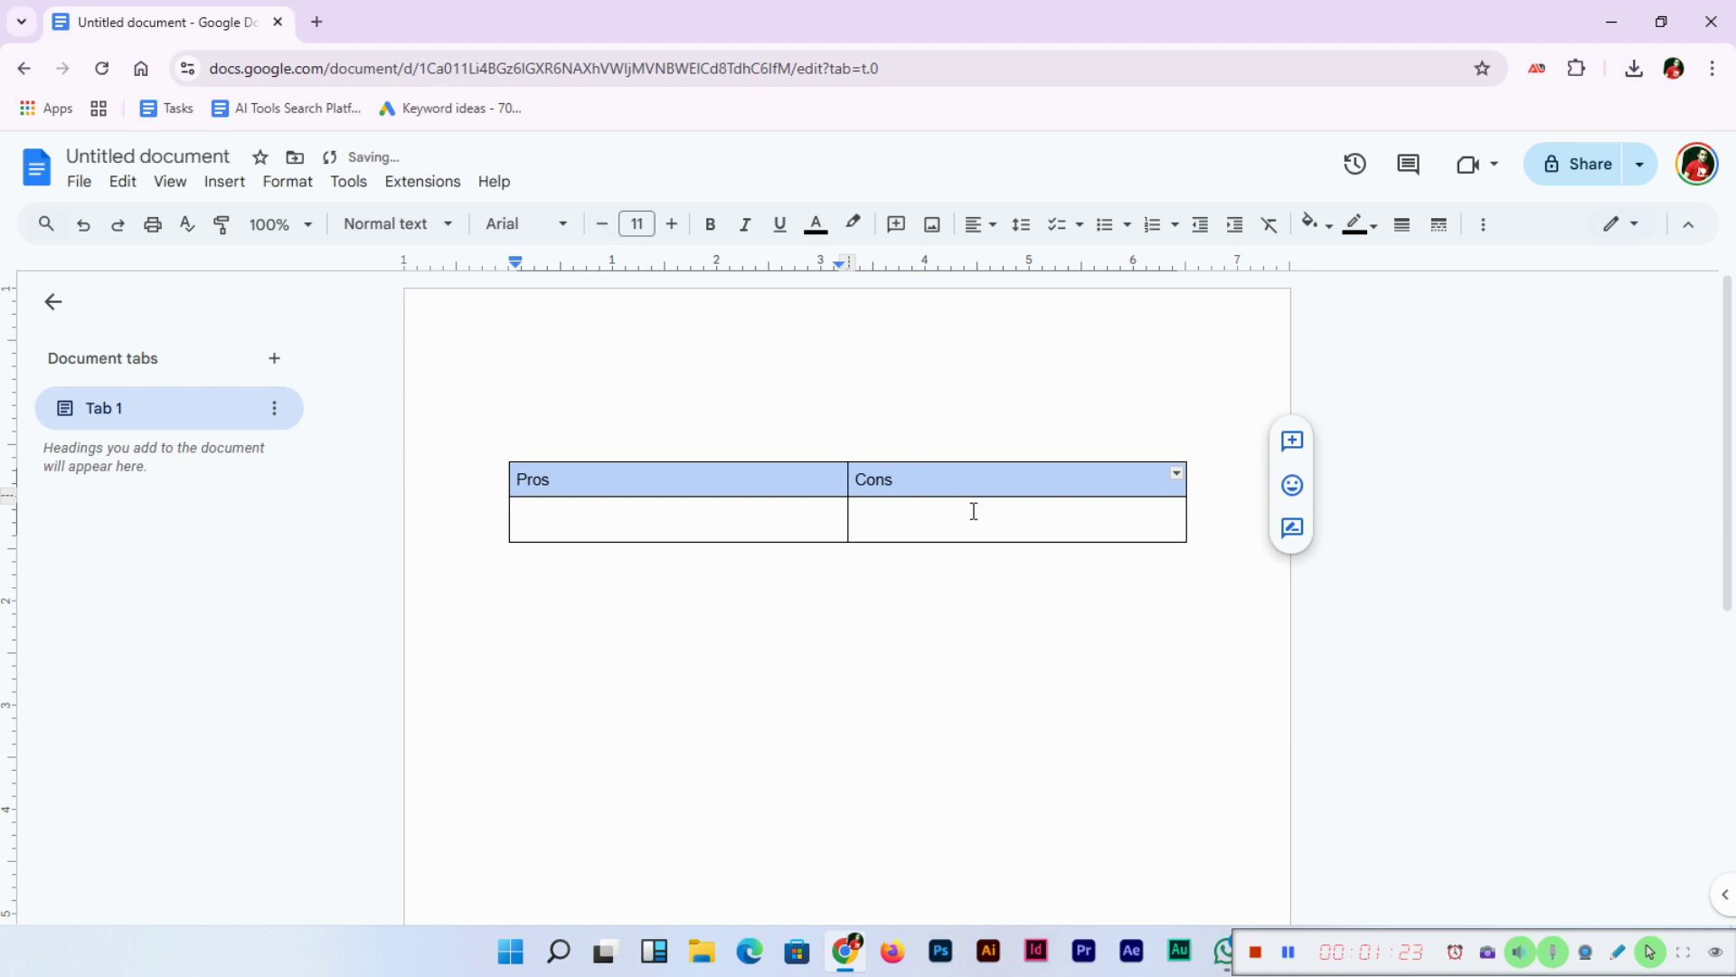
{"action": "left_click", "coordinate": [947, 534]}
{"action": "key", "text": "Left"}
List First, Second, Third, Four, Five, Six and Seven on separate lines under Pros
{"action": "type", "text": "First"}
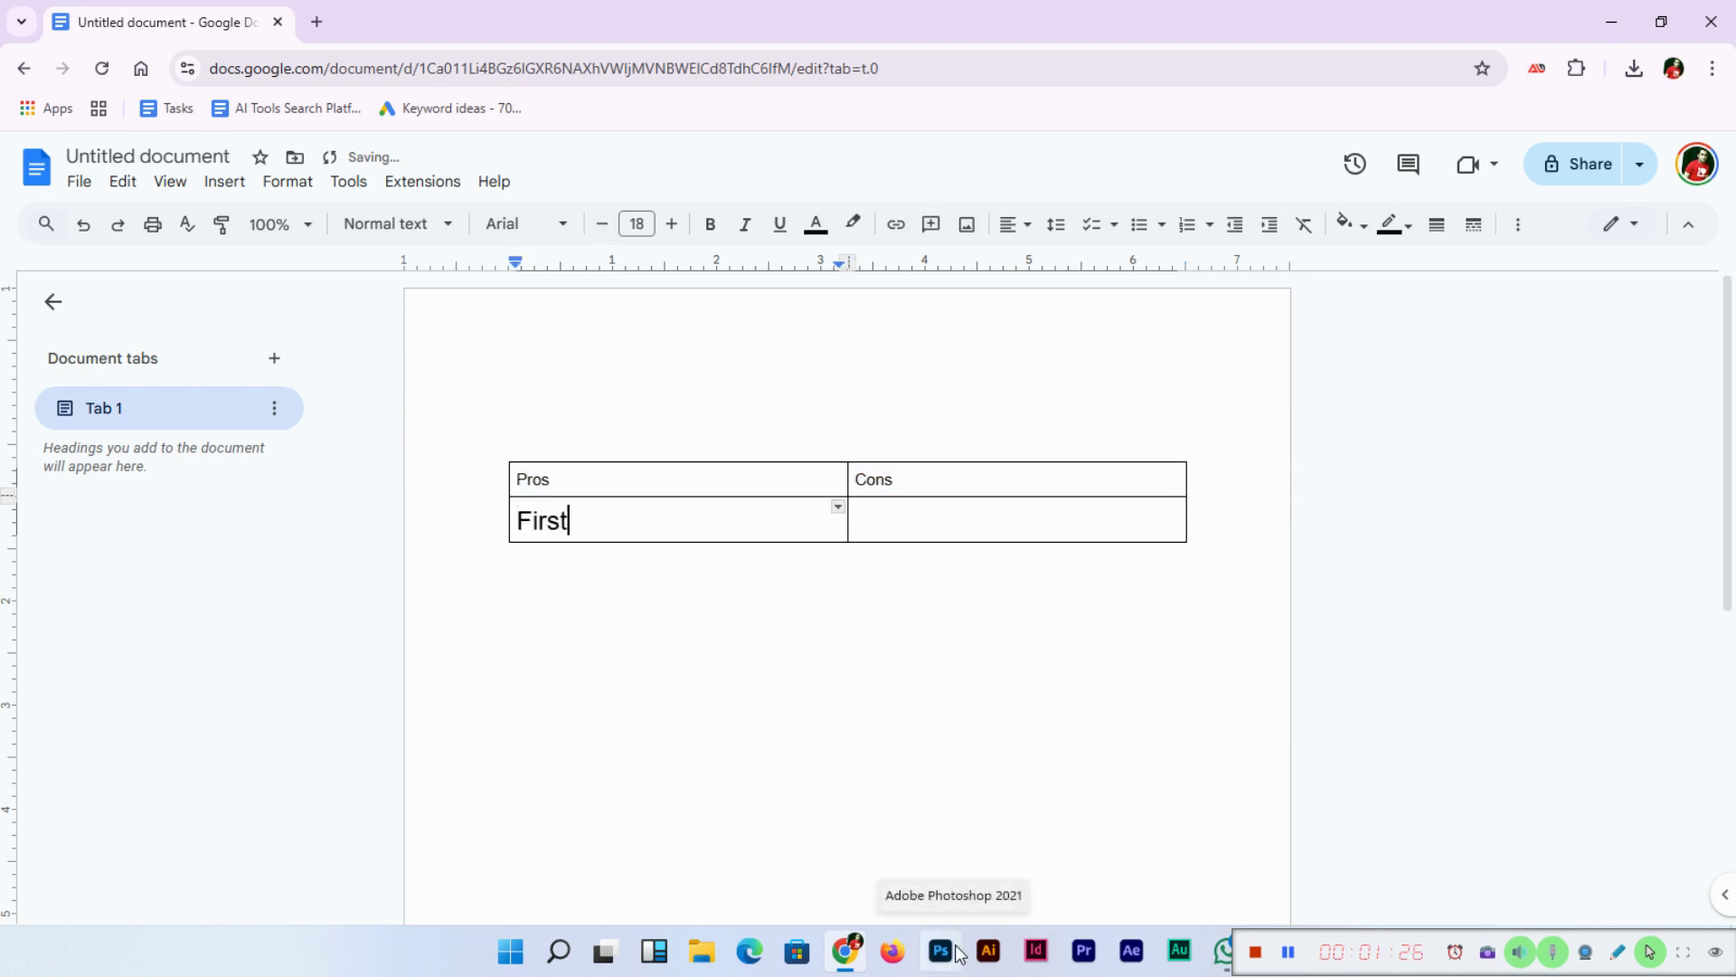
{"action": "key", "text": "Tab"}
{"action": "left_click", "coordinate": [638, 521]}
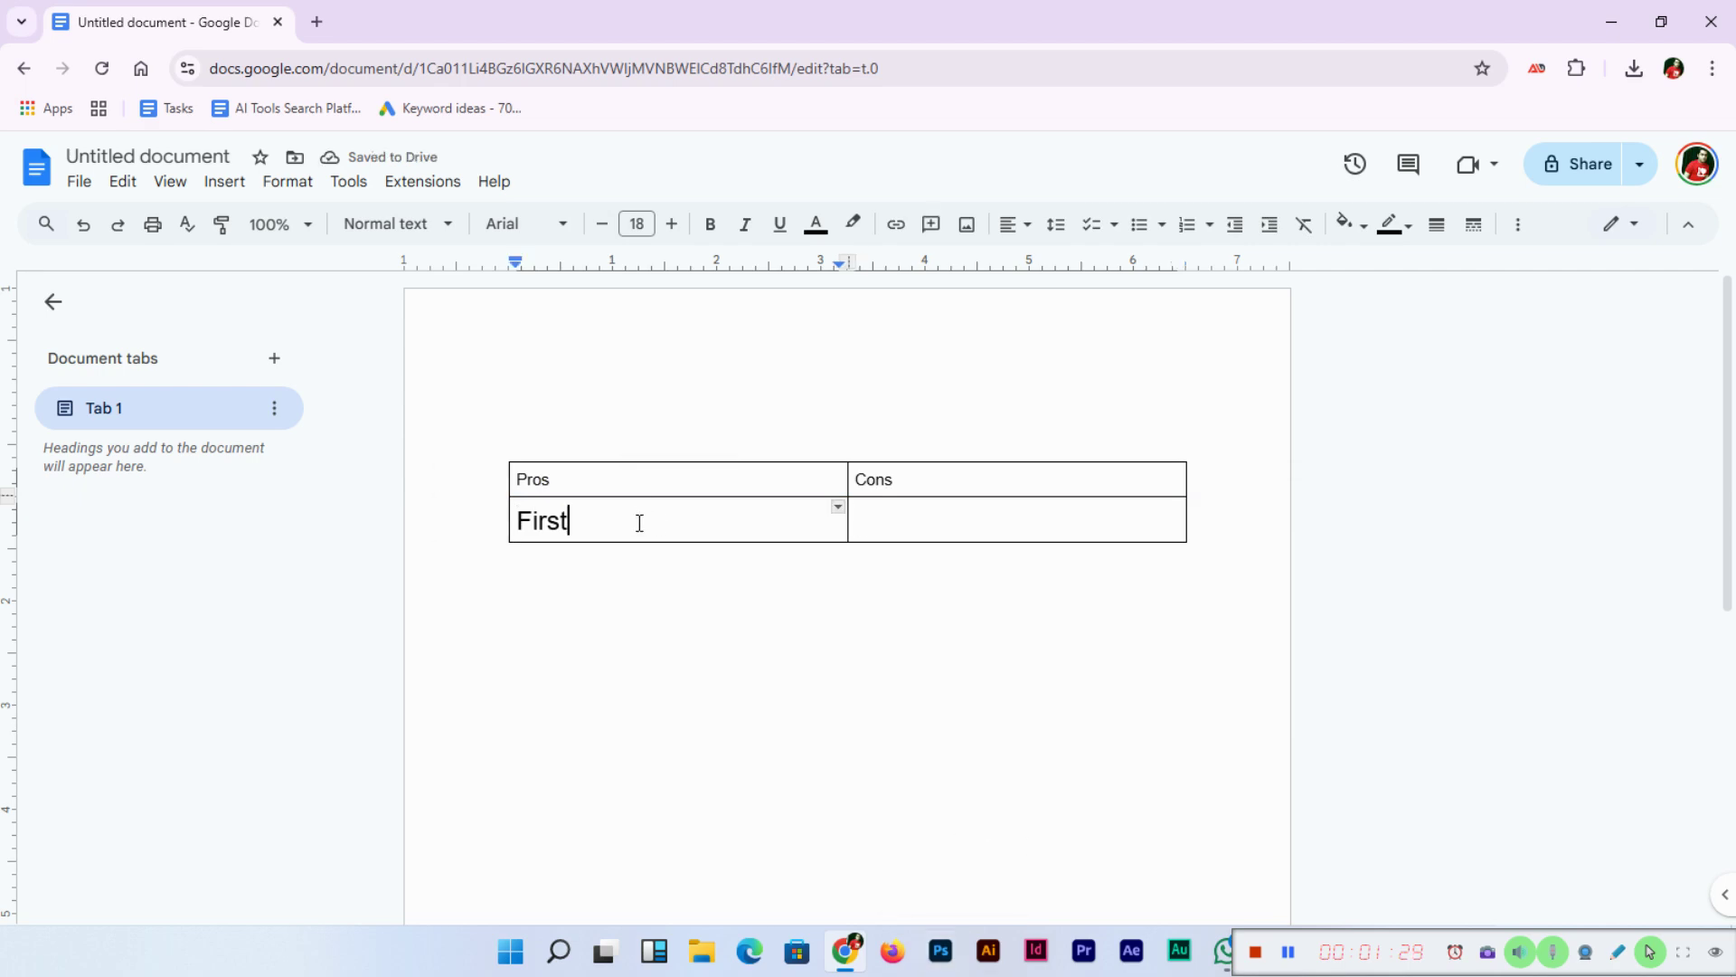
{"action": "key", "text": "Return"}
{"action": "type", "text": "Second"}
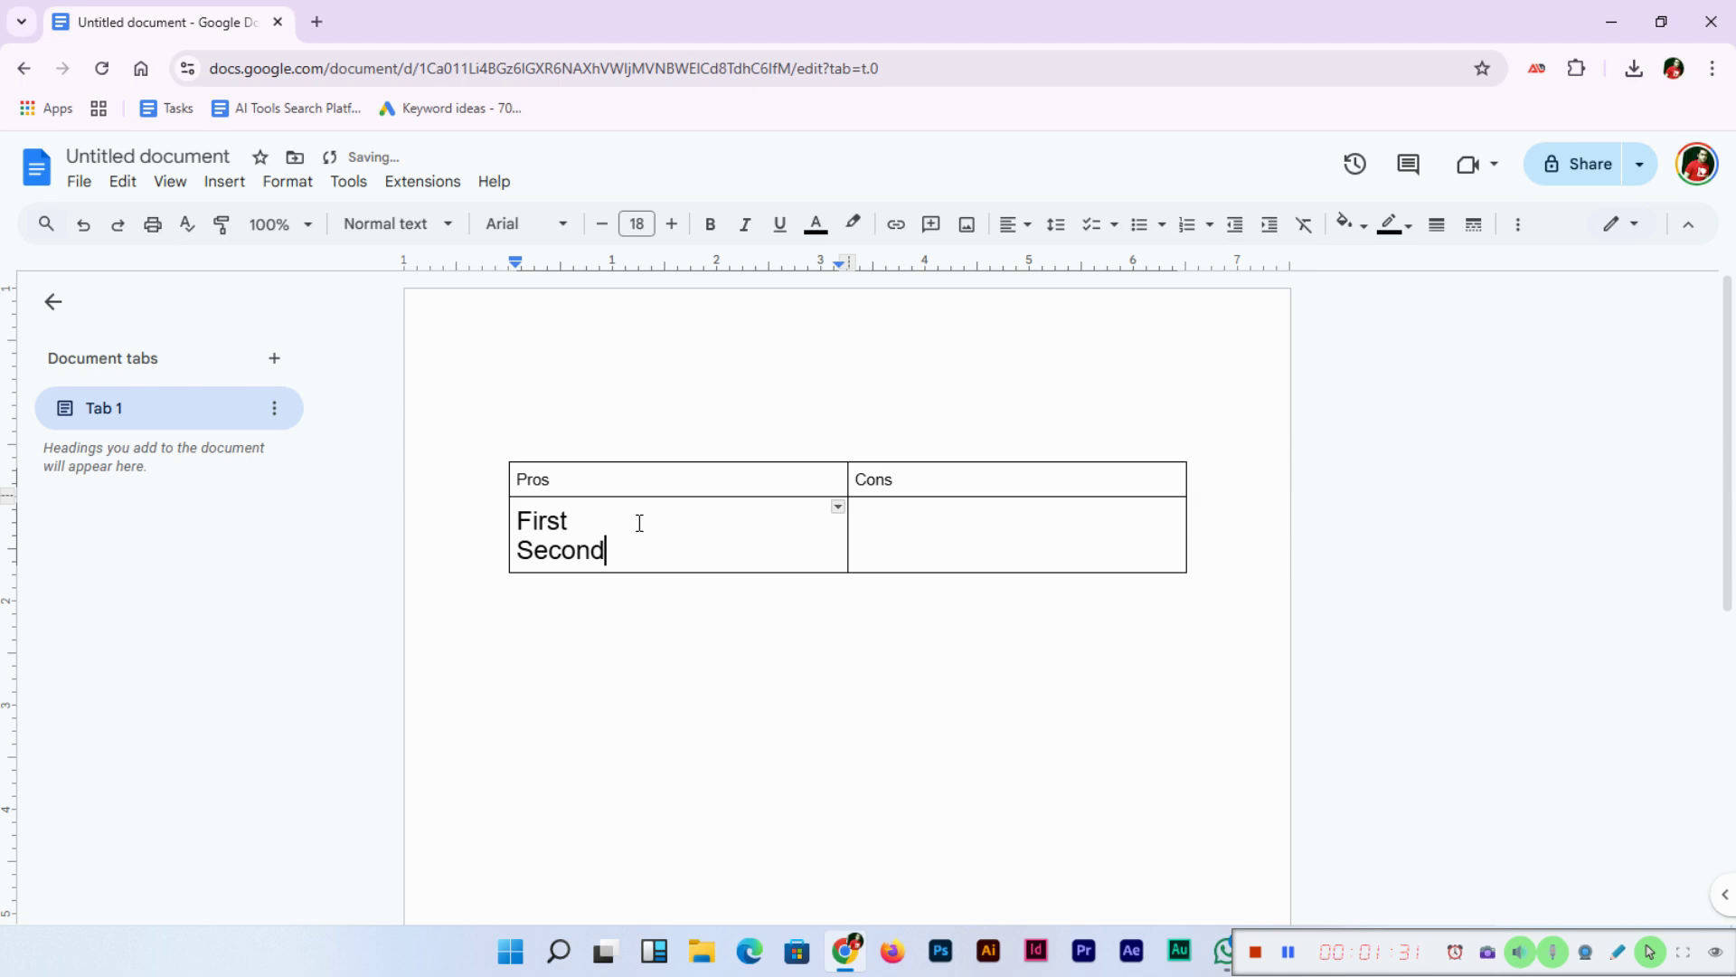
{"action": "key", "text": "Return"}
{"action": "type", "text": "Third"}
{"action": "key", "text": "Return"}
{"action": "type", "text": "Four"}
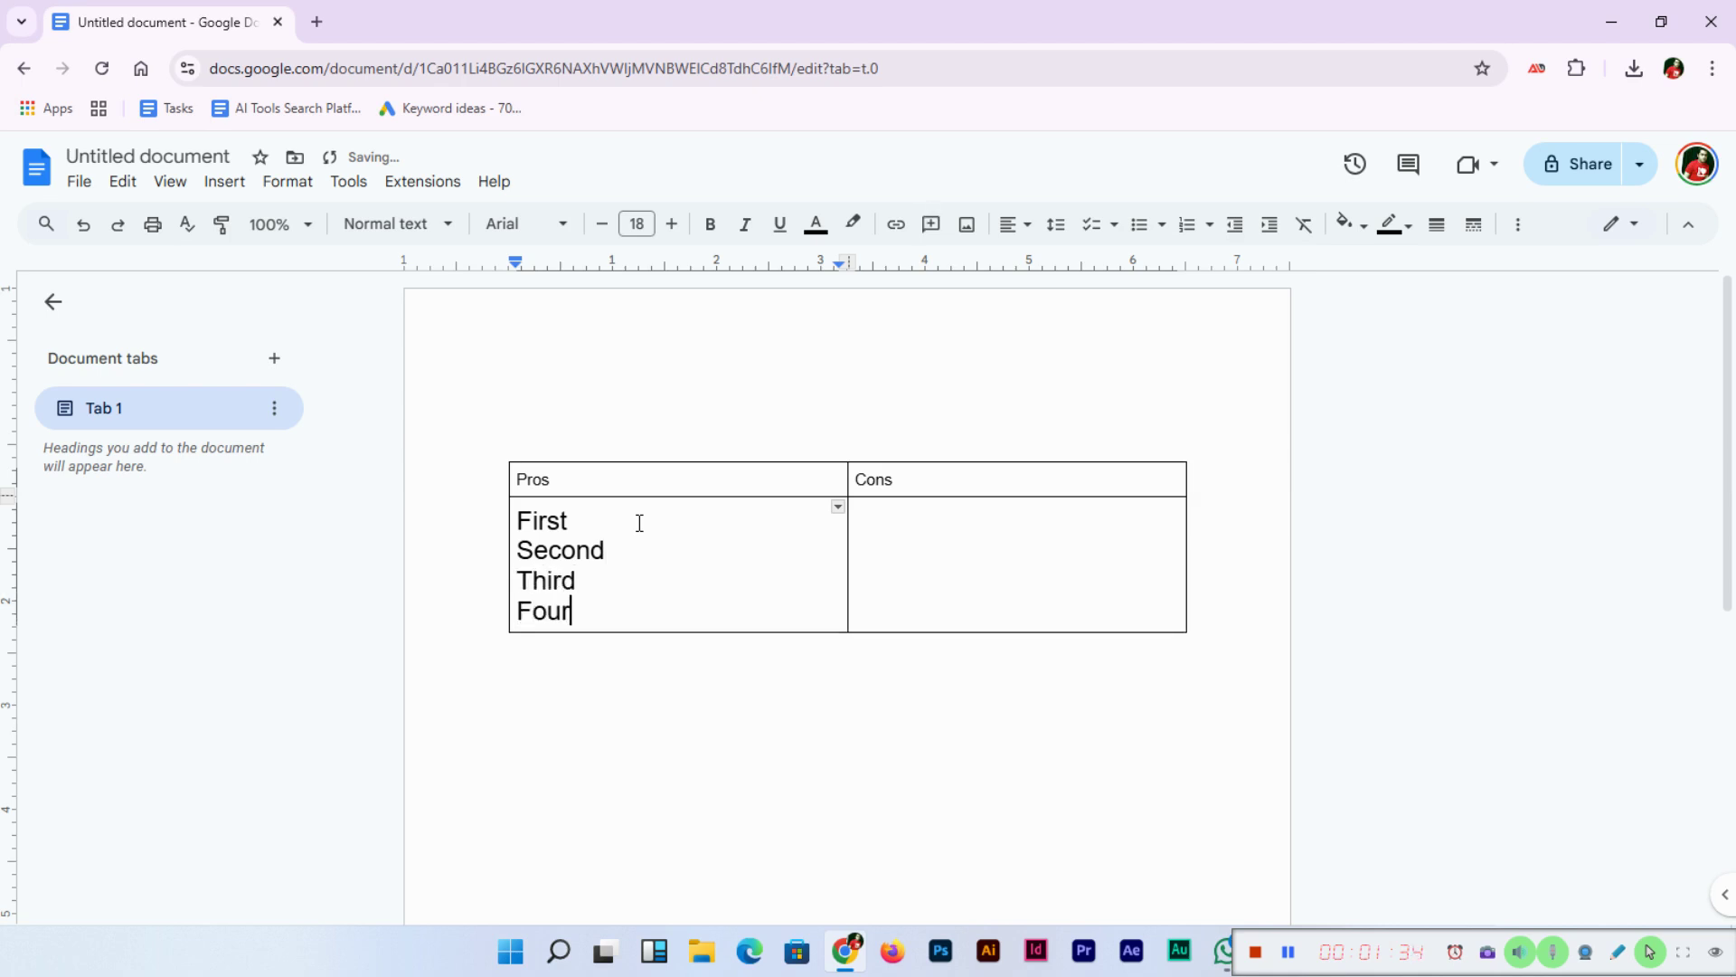
{"action": "key", "text": "Return"}
{"action": "type", "text": "Five"}
{"action": "key", "text": "Return"}
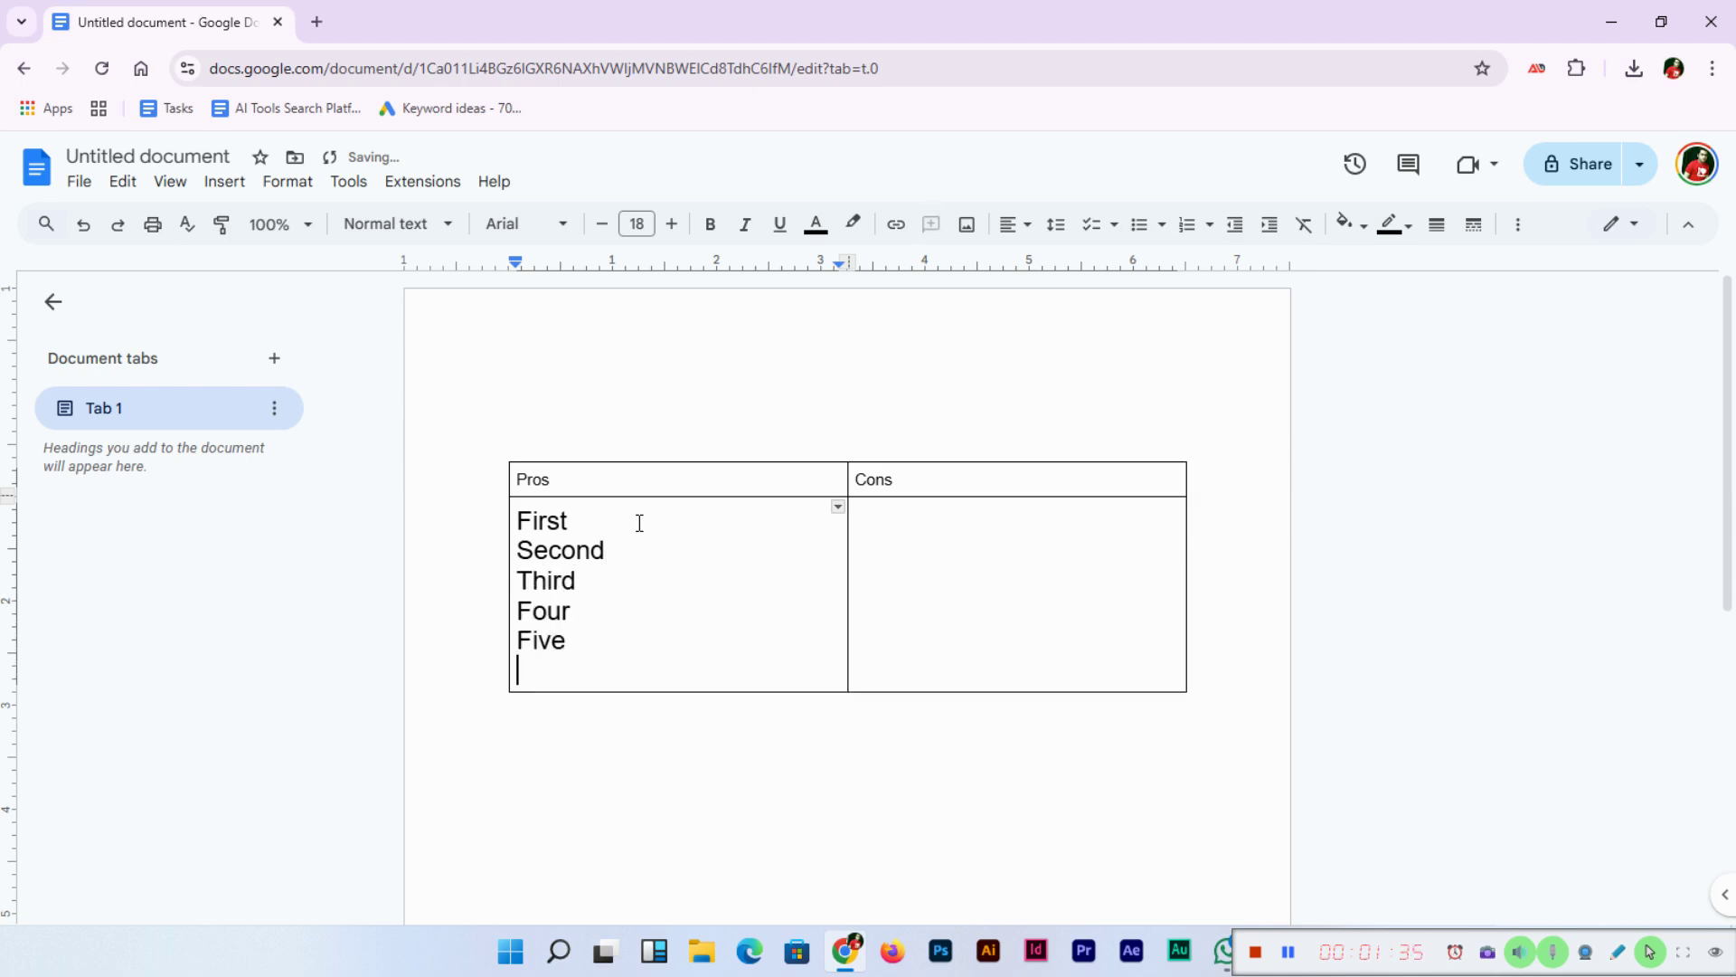
{"action": "type", "text": "Six"}
{"action": "key", "text": "Return"}
{"action": "type", "text": "Seven"}
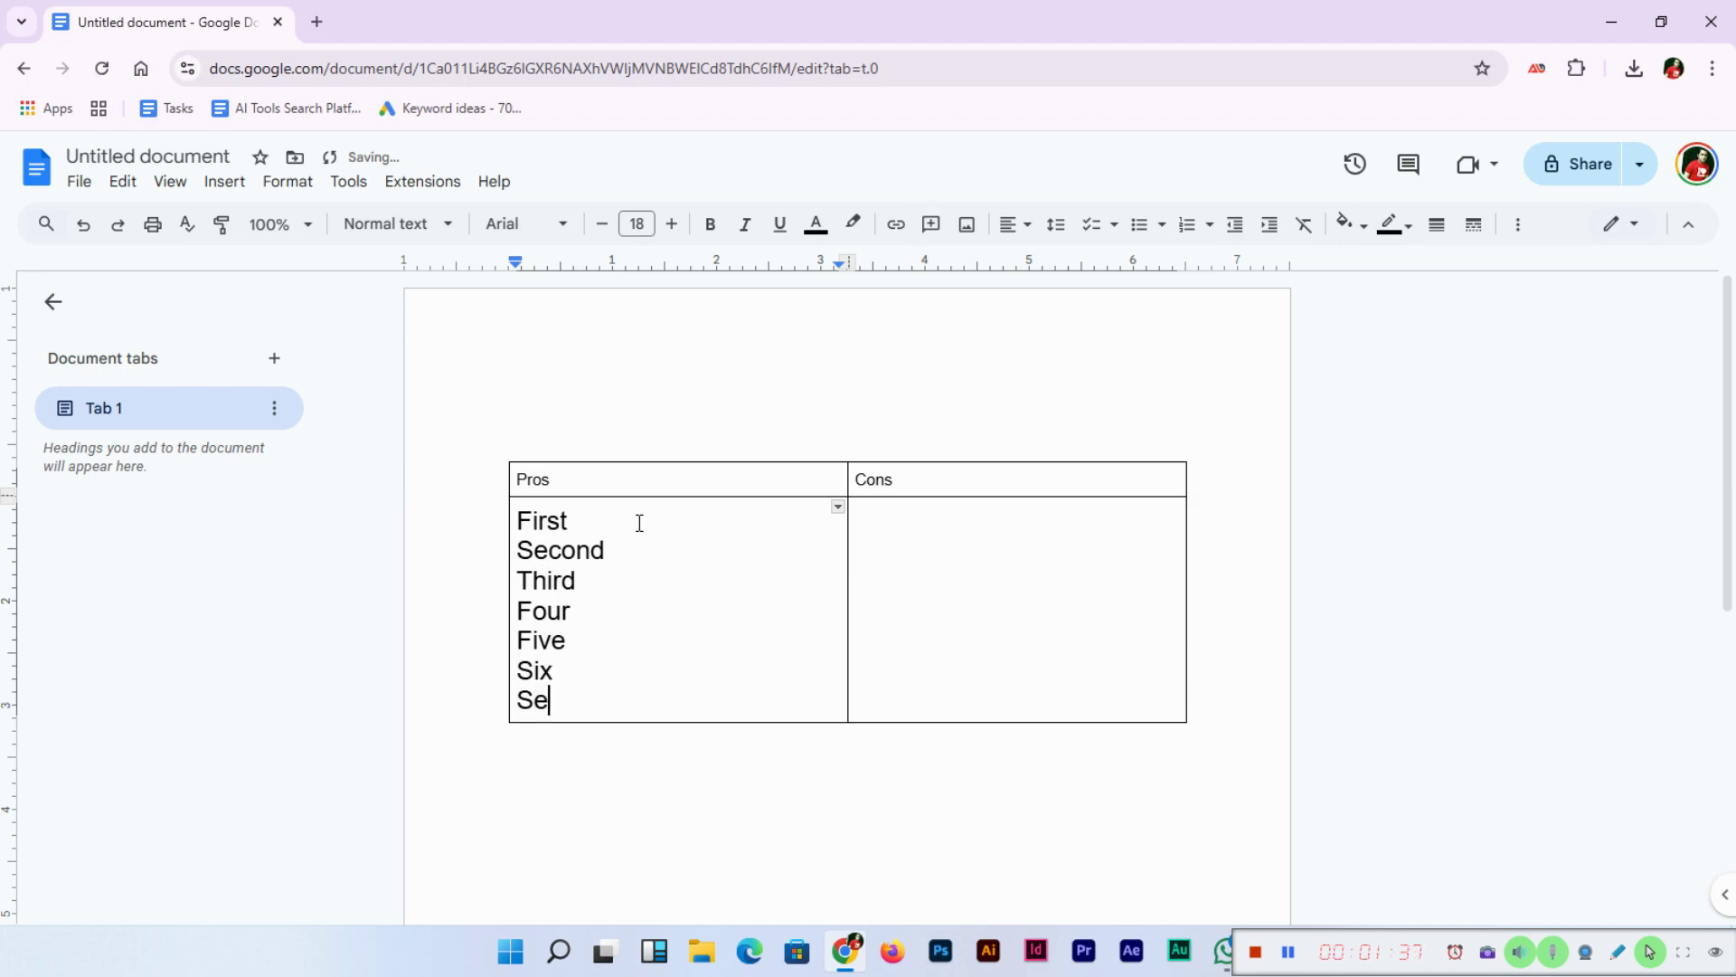
List First, Second, Third, Four, Five, Six and Seven on separate lines under Cons
{"action": "left_click", "coordinate": [935, 524]}
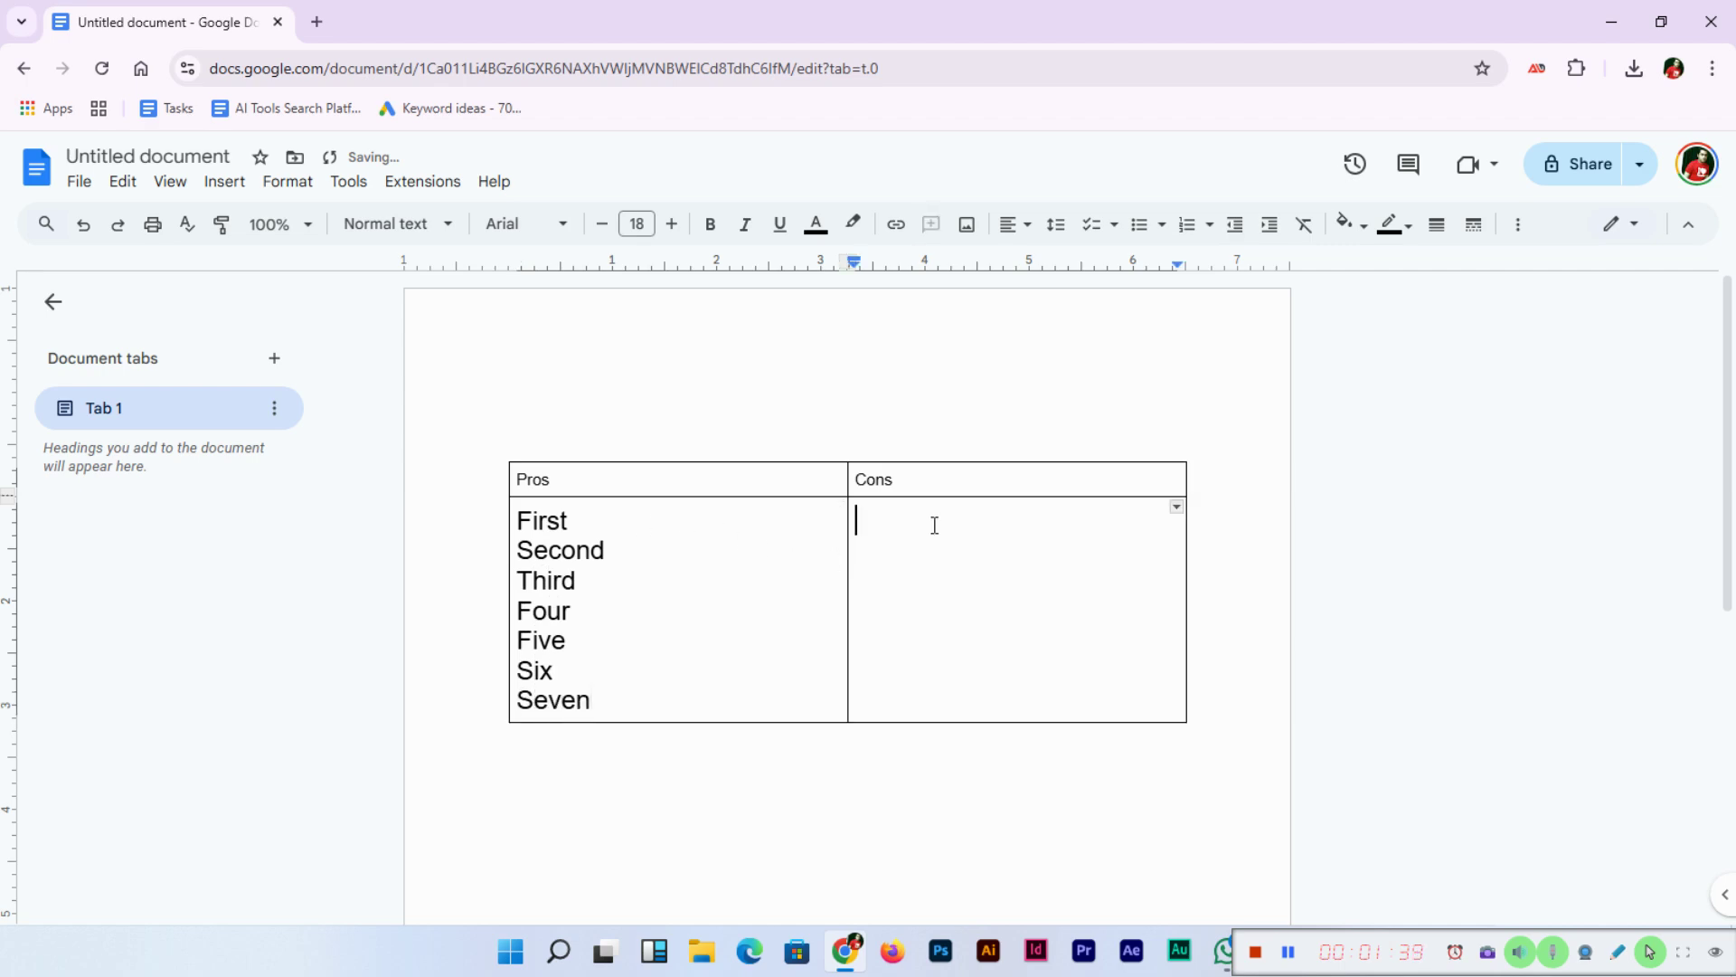
{"action": "type", "text": "First"}
{"action": "key", "text": "Return"}
{"action": "type", "text": "Second"}
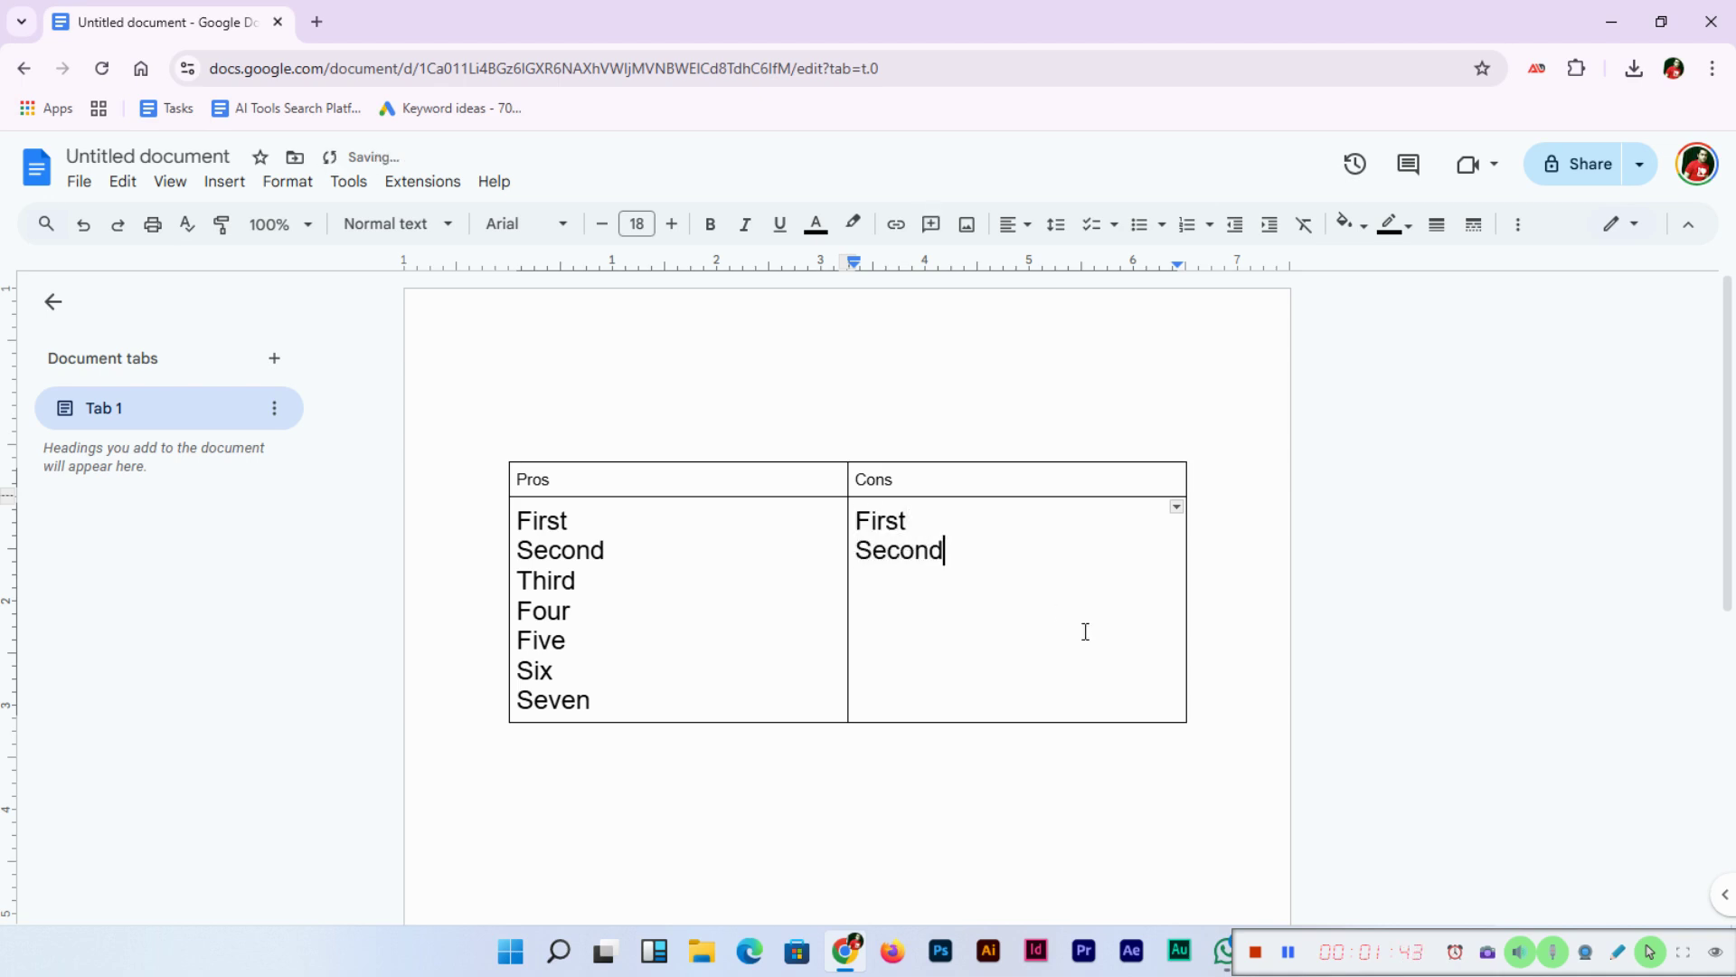
{"action": "key", "text": "Return"}
{"action": "type", "text": "Third"}
{"action": "key", "text": "Return"}
{"action": "type", "text": "Four "}
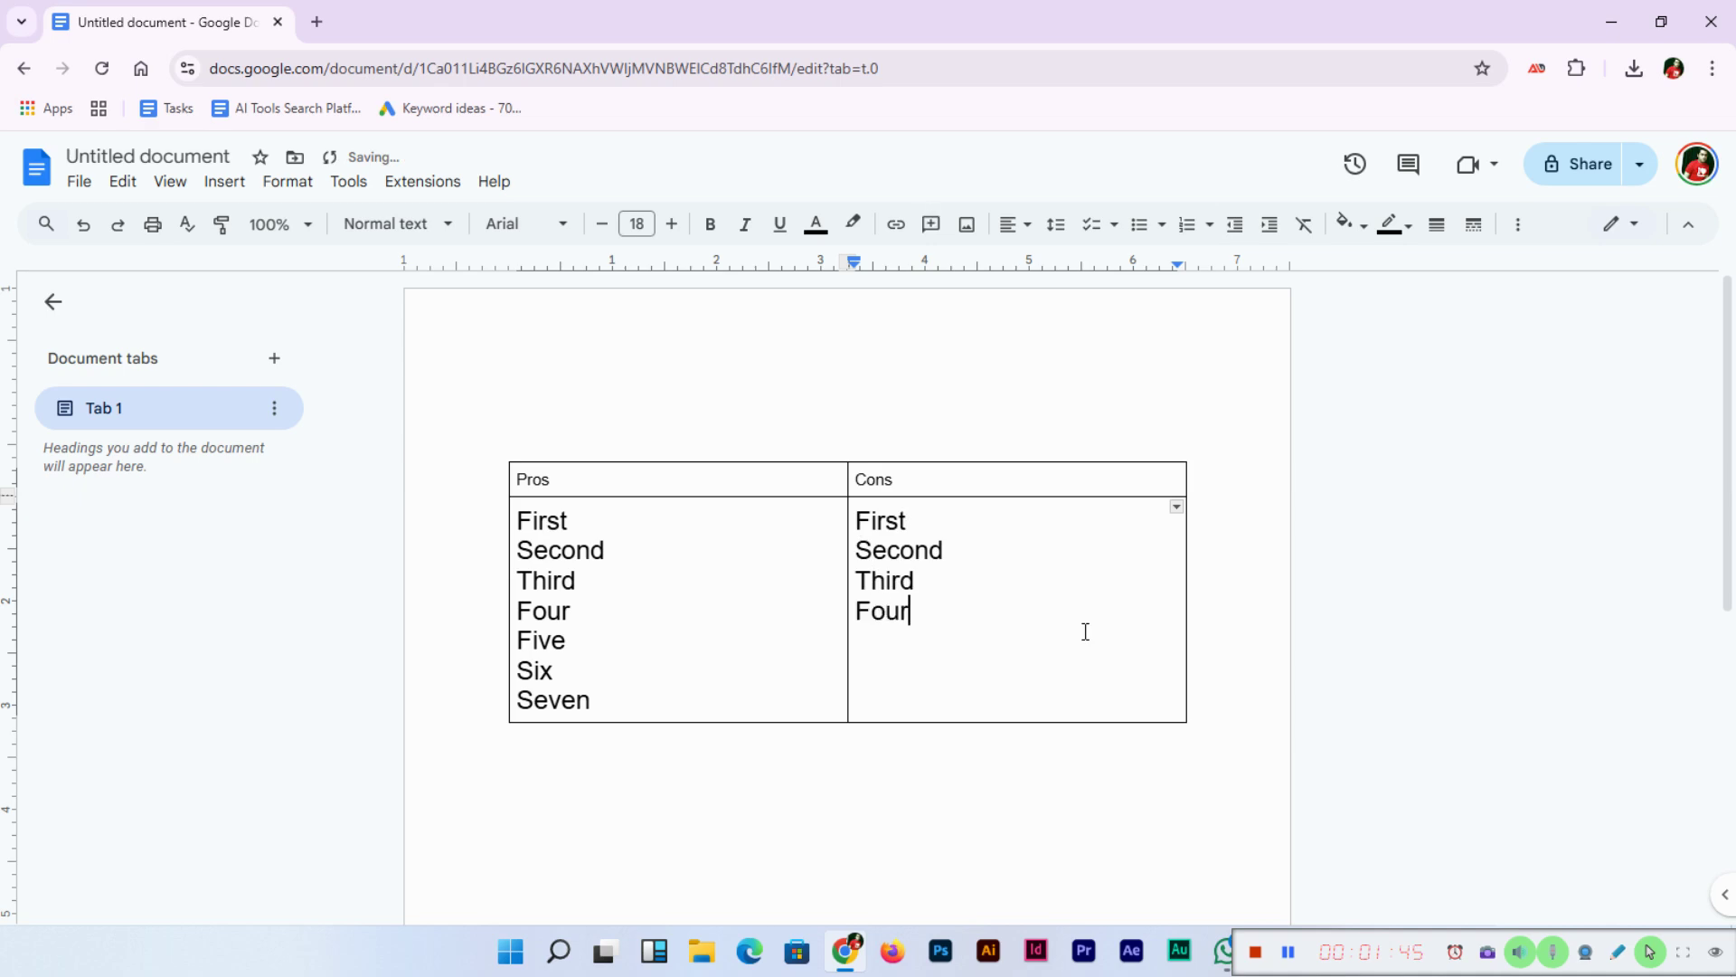
{"action": "type", "text": "F"}
{"action": "key", "text": "BackSpace"}
{"action": "key", "text": "Return"}
{"action": "type", "text": "Five"}
{"action": "key", "text": "Return"}
{"action": "type", "text": "Six"}
{"action": "key", "text": "Return"}
{"action": "type", "text": "Seven"}
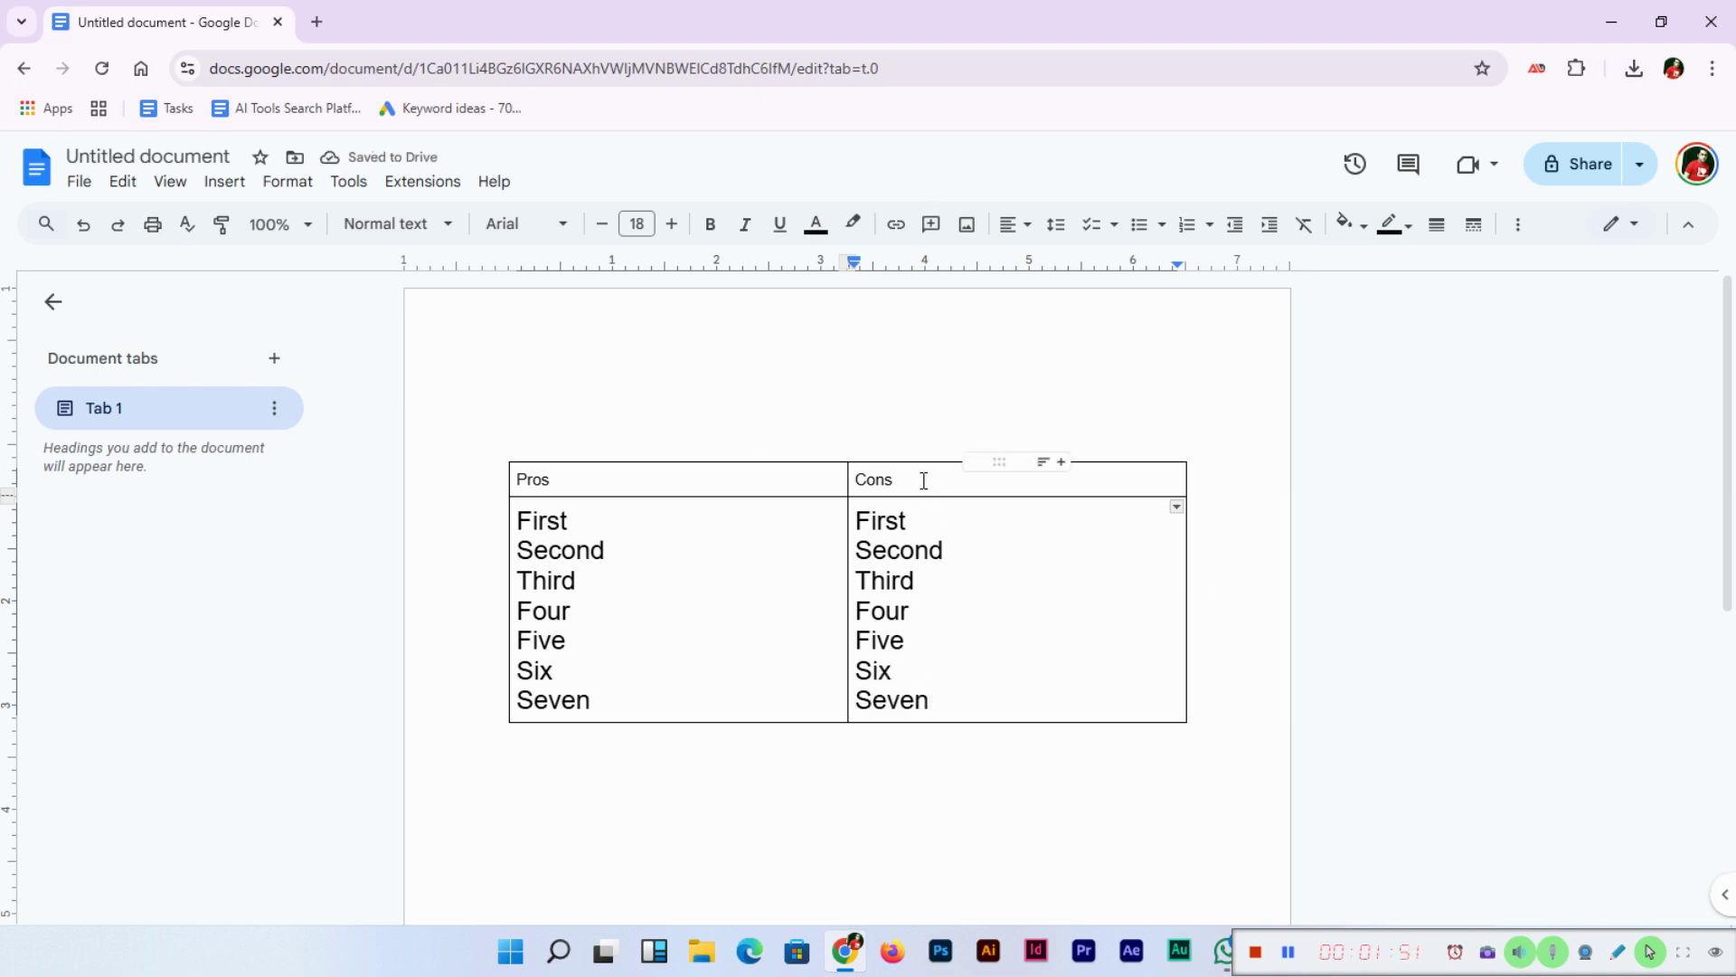
Center-align all the text in the table
{"action": "left_click_drag", "start_coordinate": [922, 480], "coordinate": [685, 469]}
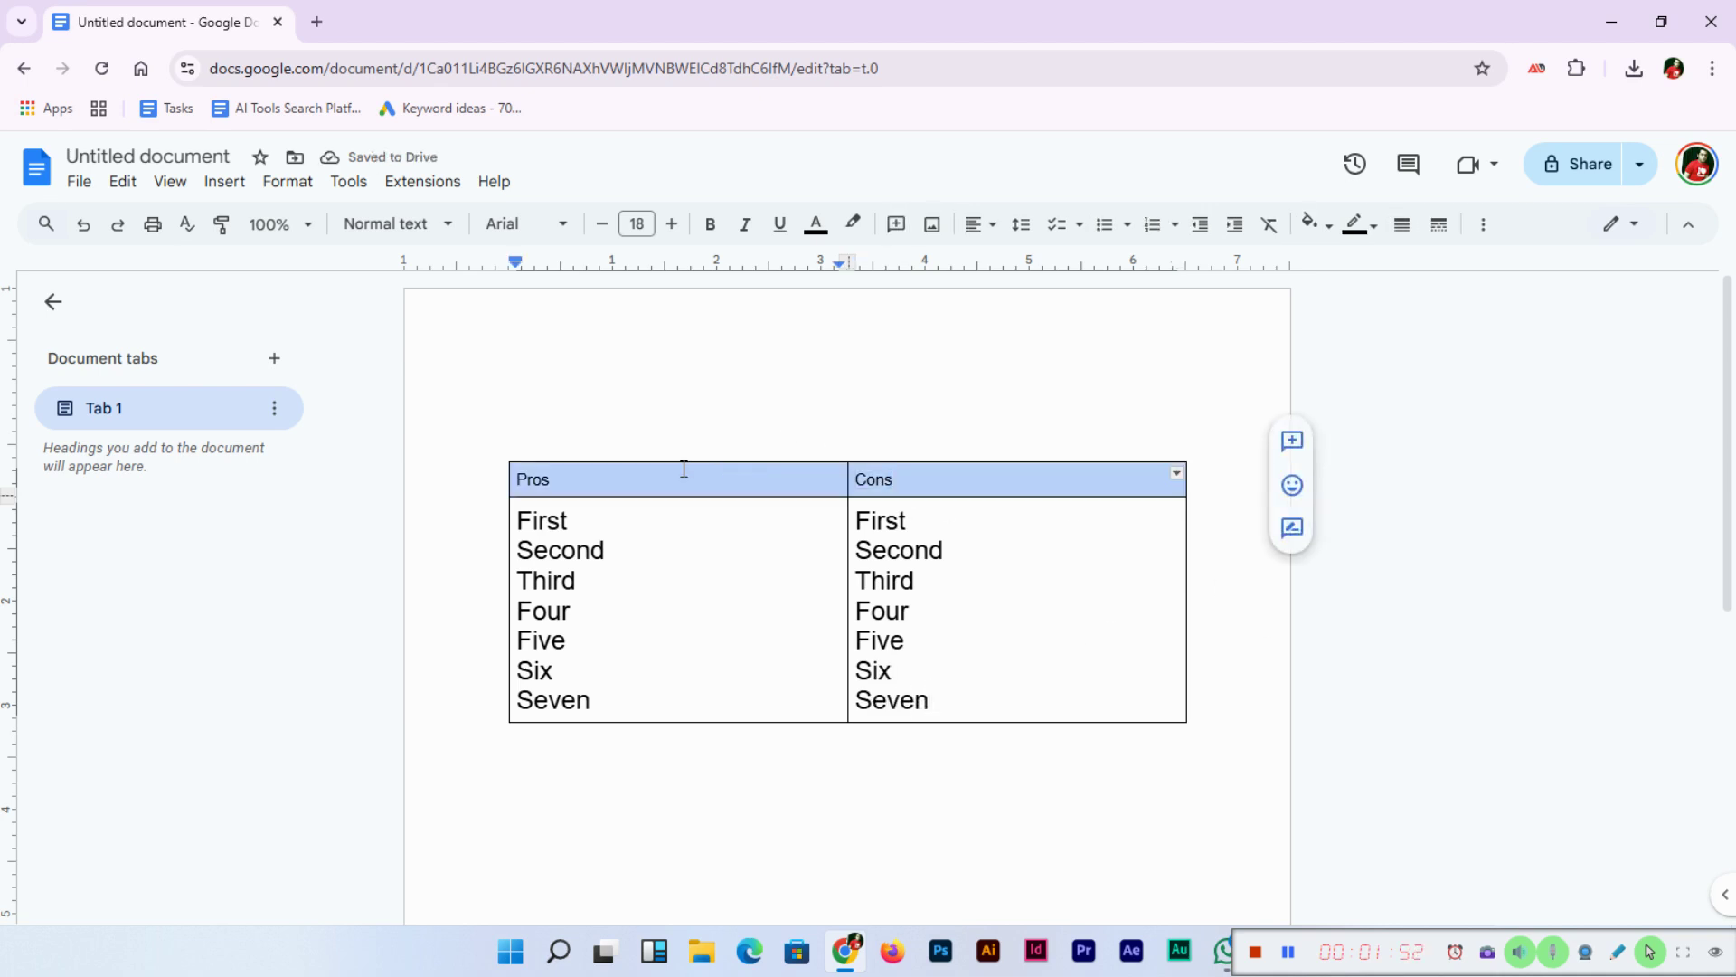
{"action": "left_click", "coordinate": [969, 690]}
{"action": "key", "text": "ctrl+a"}
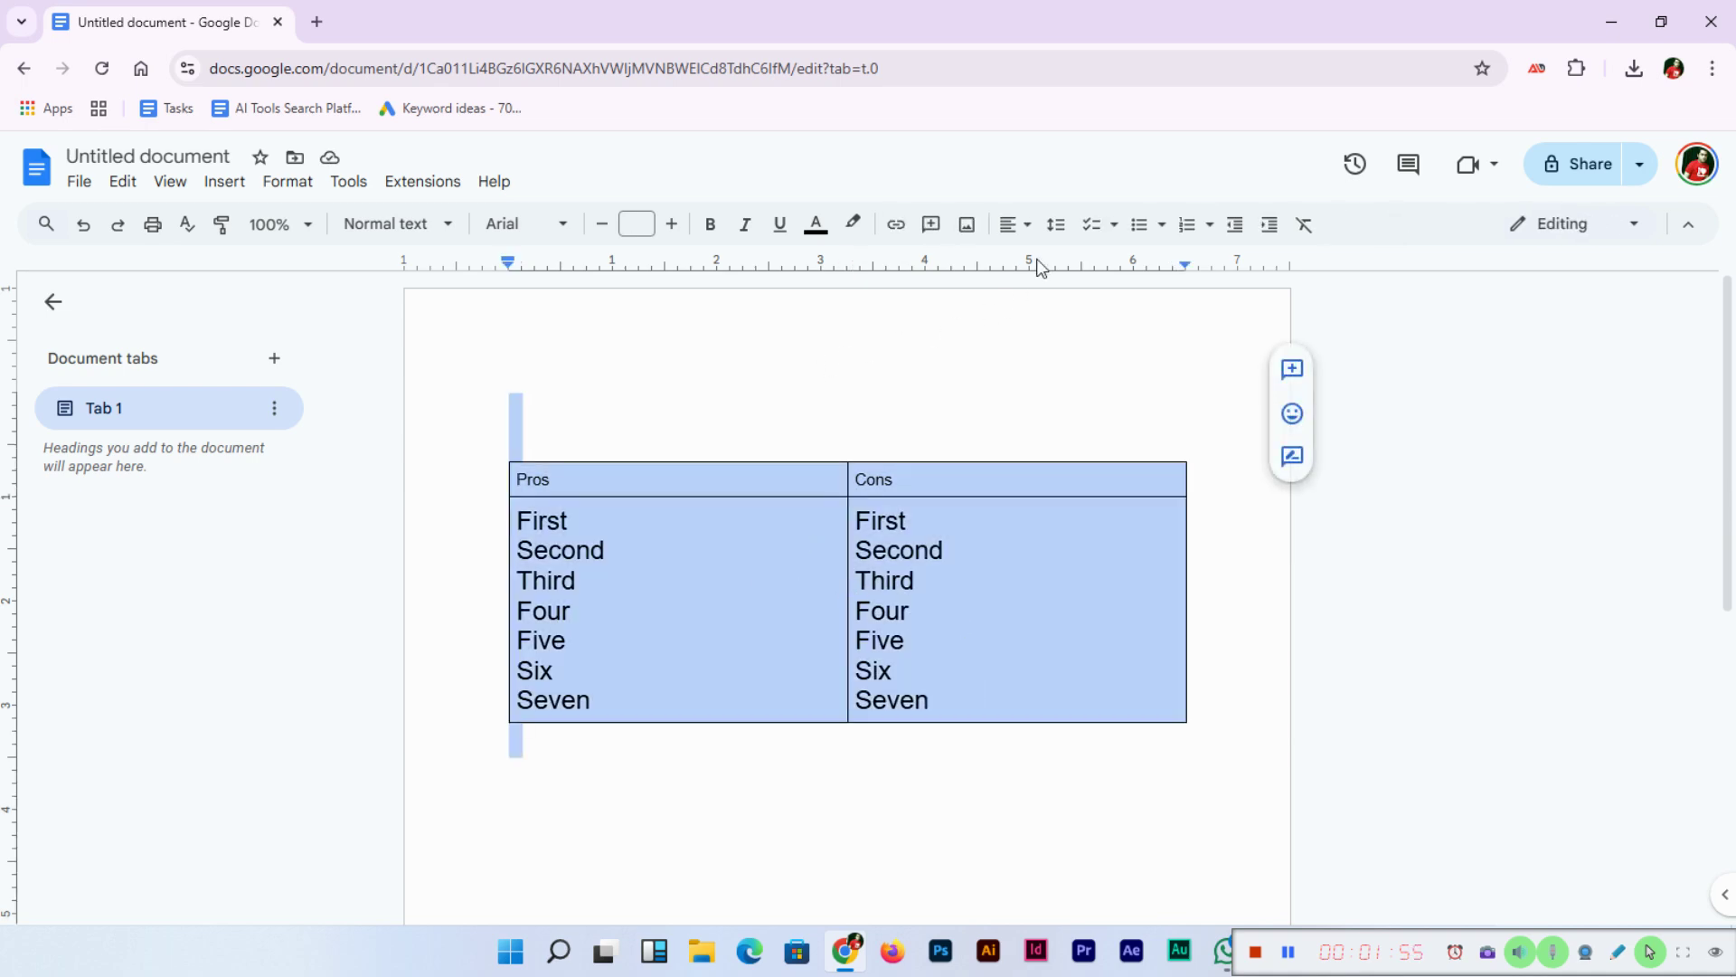
{"action": "left_click", "coordinate": [1014, 225]}
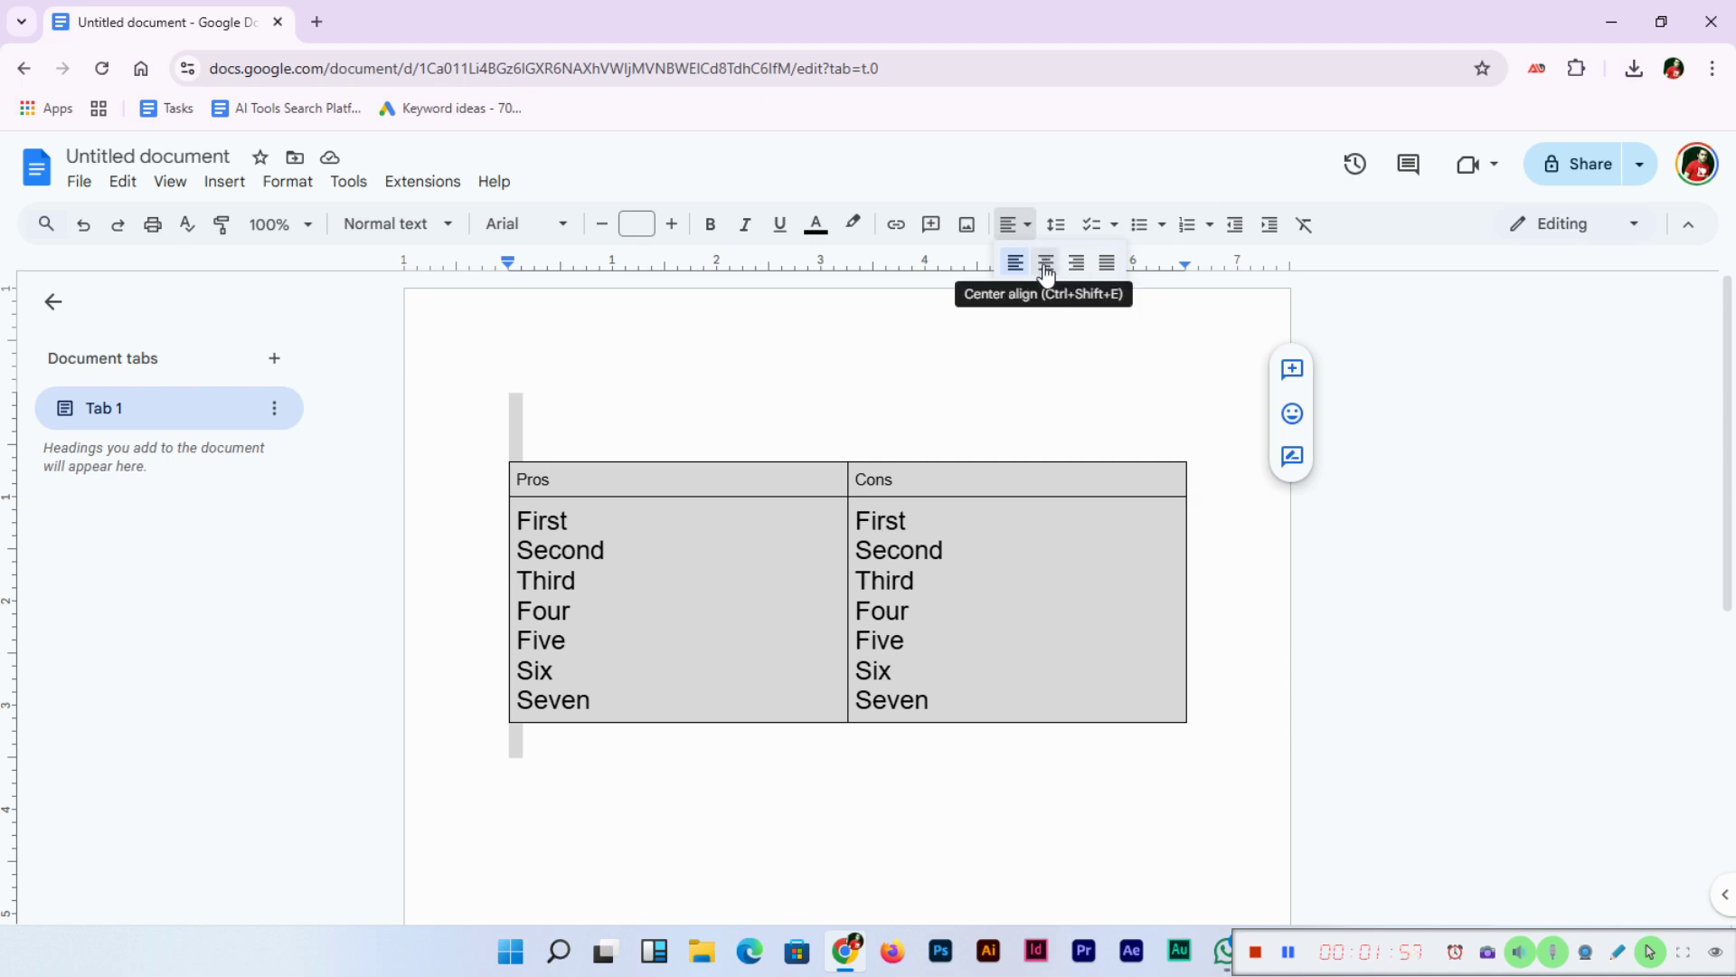
{"action": "left_click", "coordinate": [1046, 263]}
{"action": "left_click", "coordinate": [1037, 626]}
Make the Pros and Cons headers bold and enlarge them to size 30
{"action": "left_click_drag", "start_coordinate": [1073, 702], "coordinate": [620, 481]}
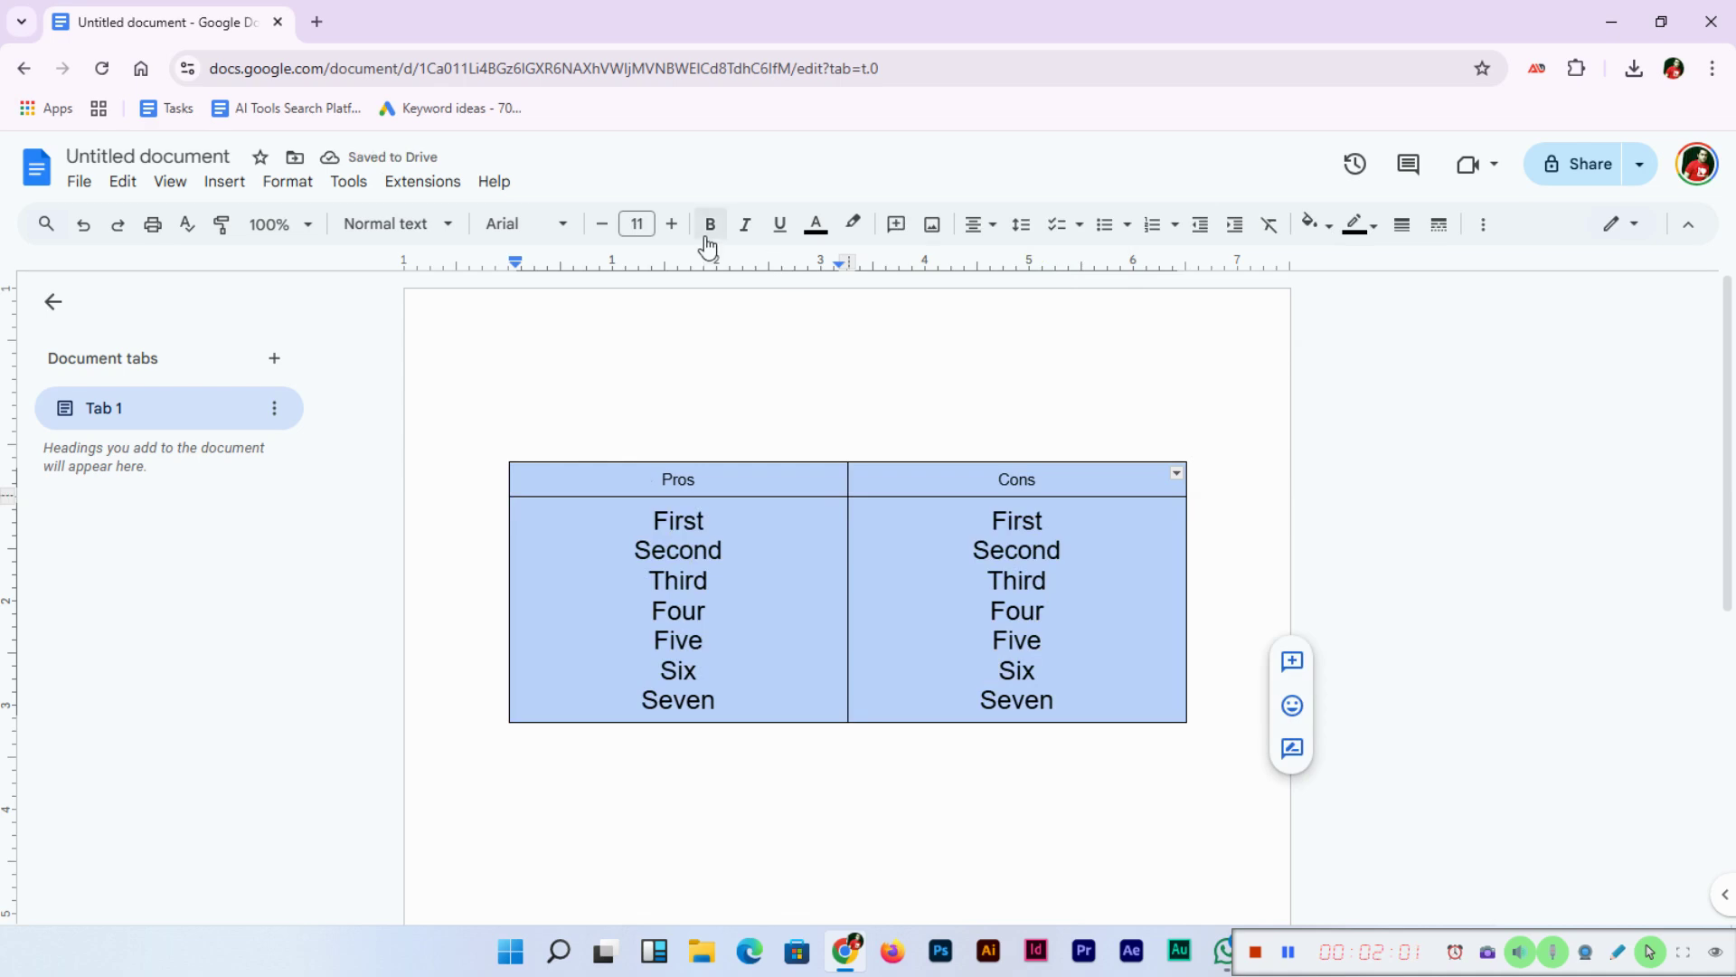
{"action": "left_click", "coordinate": [1052, 474]}
{"action": "left_click_drag", "start_coordinate": [1086, 472], "coordinate": [678, 472]}
{"action": "left_click", "coordinate": [711, 224]}
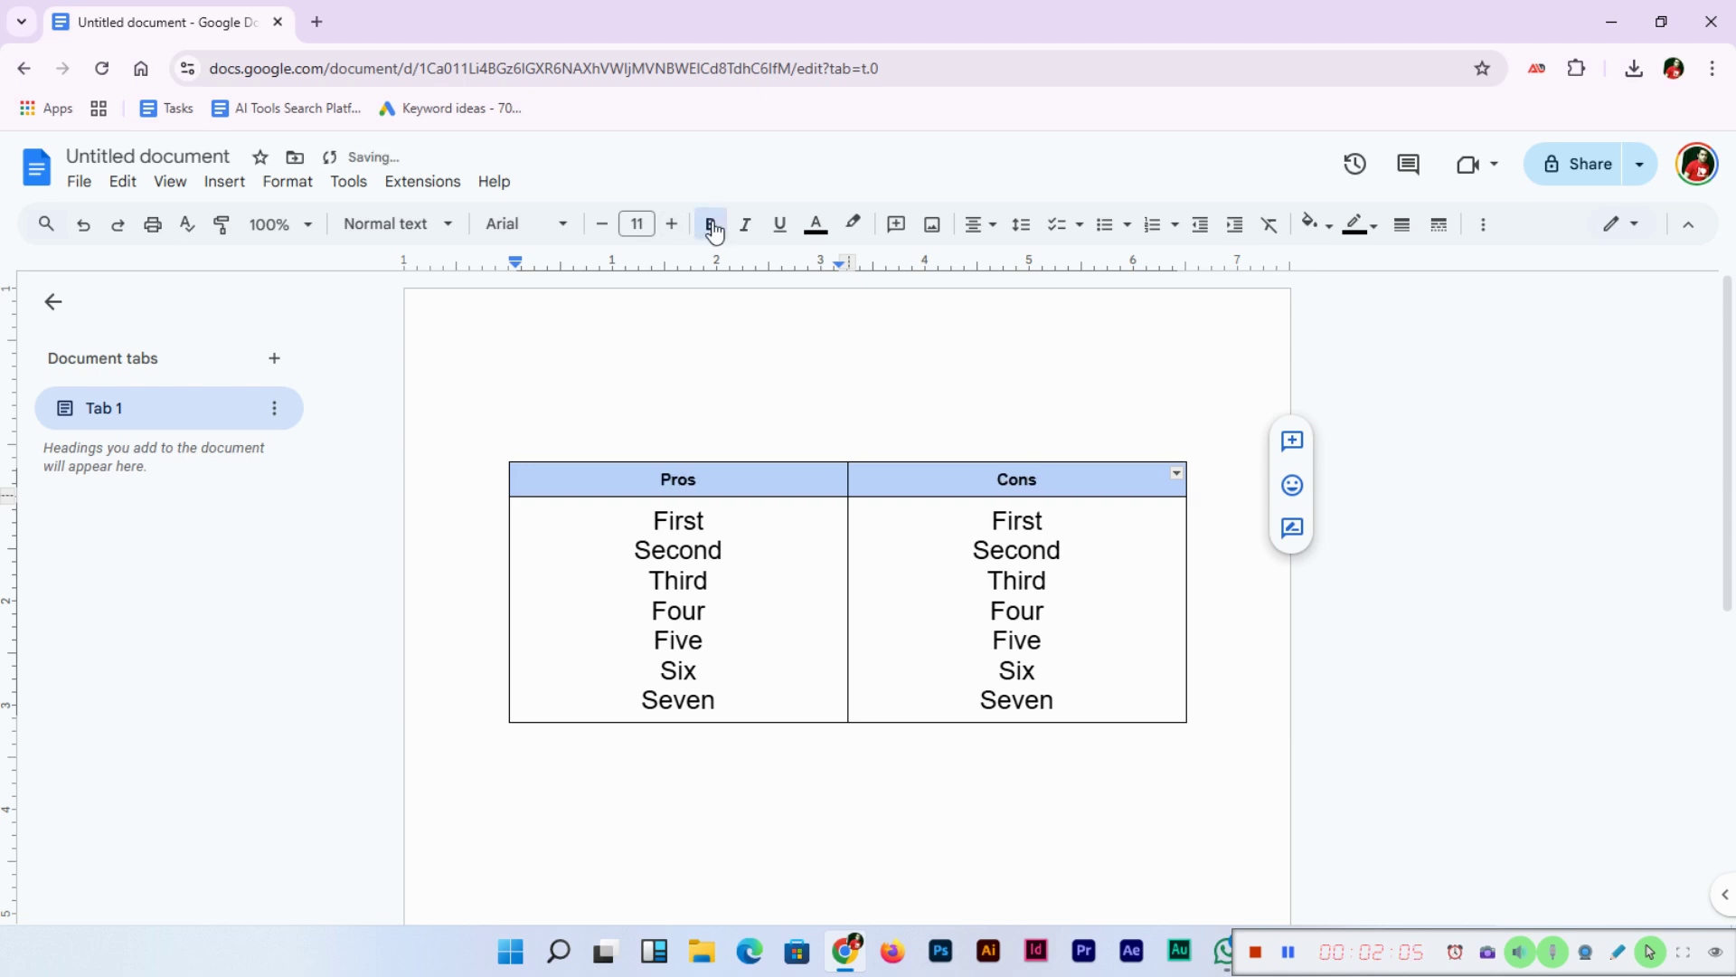
{"action": "left_click", "coordinate": [673, 226]}
{"action": "left_click", "coordinate": [672, 225]}
{"action": "left_click", "coordinate": [672, 225]}
{"action": "left_click", "coordinate": [671, 225]}
{"action": "left_click", "coordinate": [672, 225]}
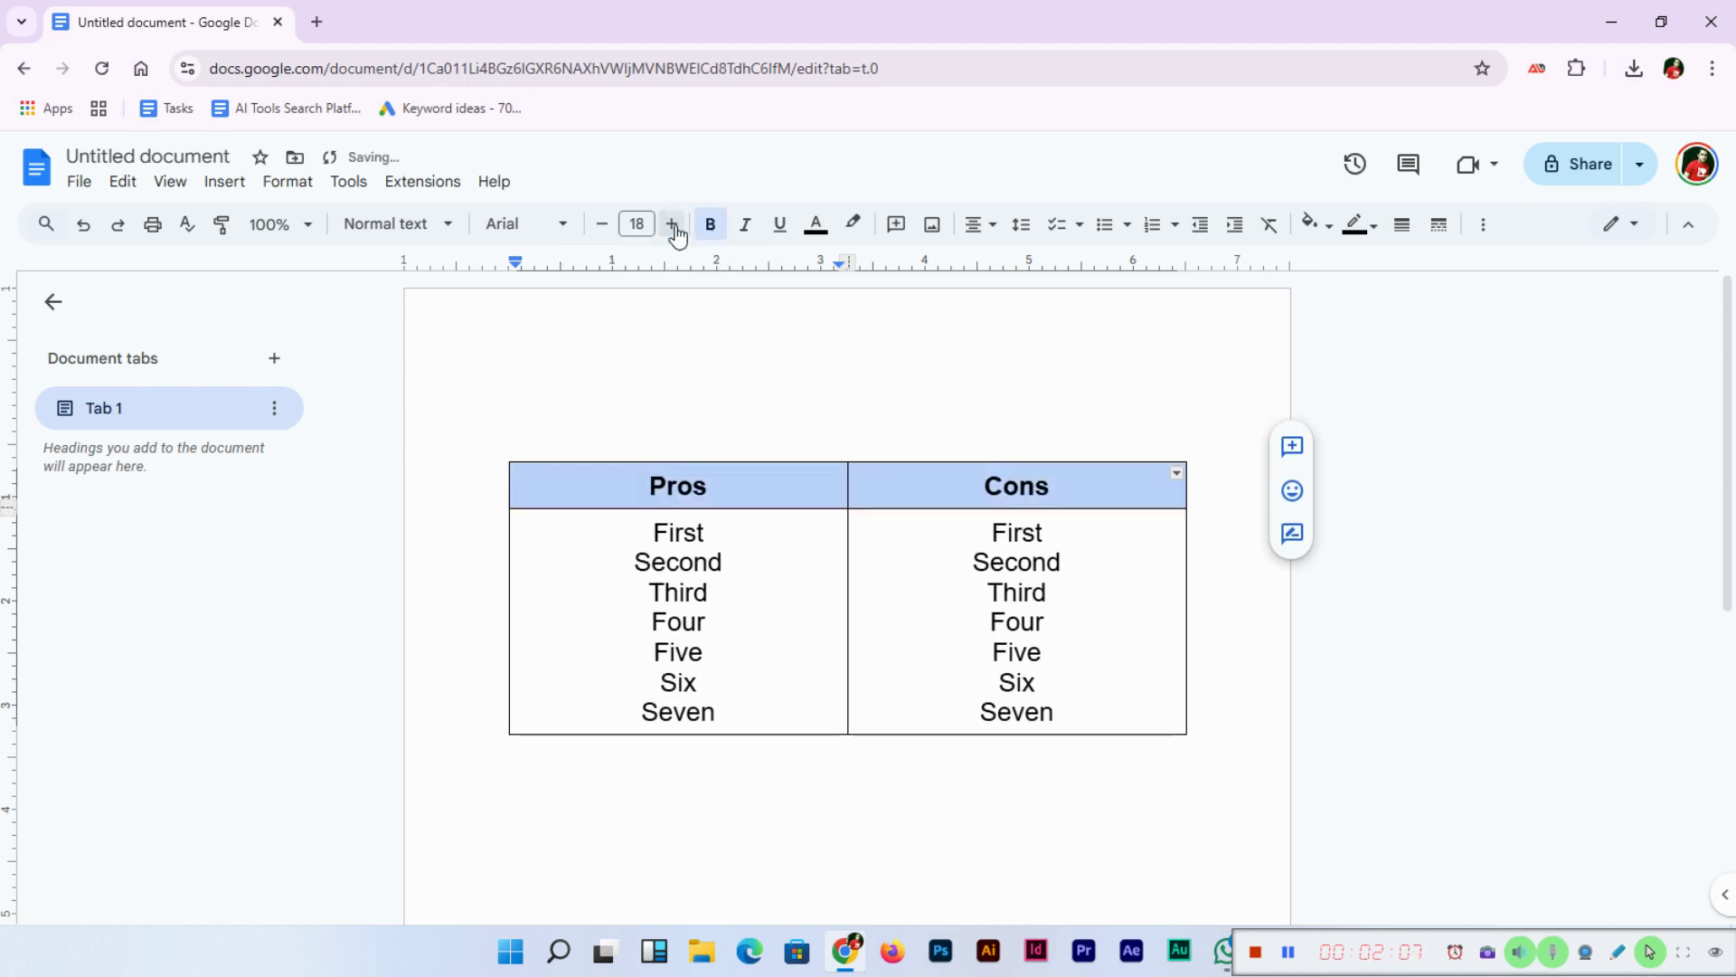
{"action": "left_click", "coordinate": [672, 226]}
{"action": "left_click", "coordinate": [672, 225]}
{"action": "left_click", "coordinate": [672, 225]}
{"action": "left_click", "coordinate": [672, 226]}
{"action": "left_click", "coordinate": [672, 225]}
{"action": "left_click", "coordinate": [671, 225]}
{"action": "left_click", "coordinate": [672, 225]}
{"action": "left_click", "coordinate": [672, 225]}
{"action": "left_click", "coordinate": [672, 225]}
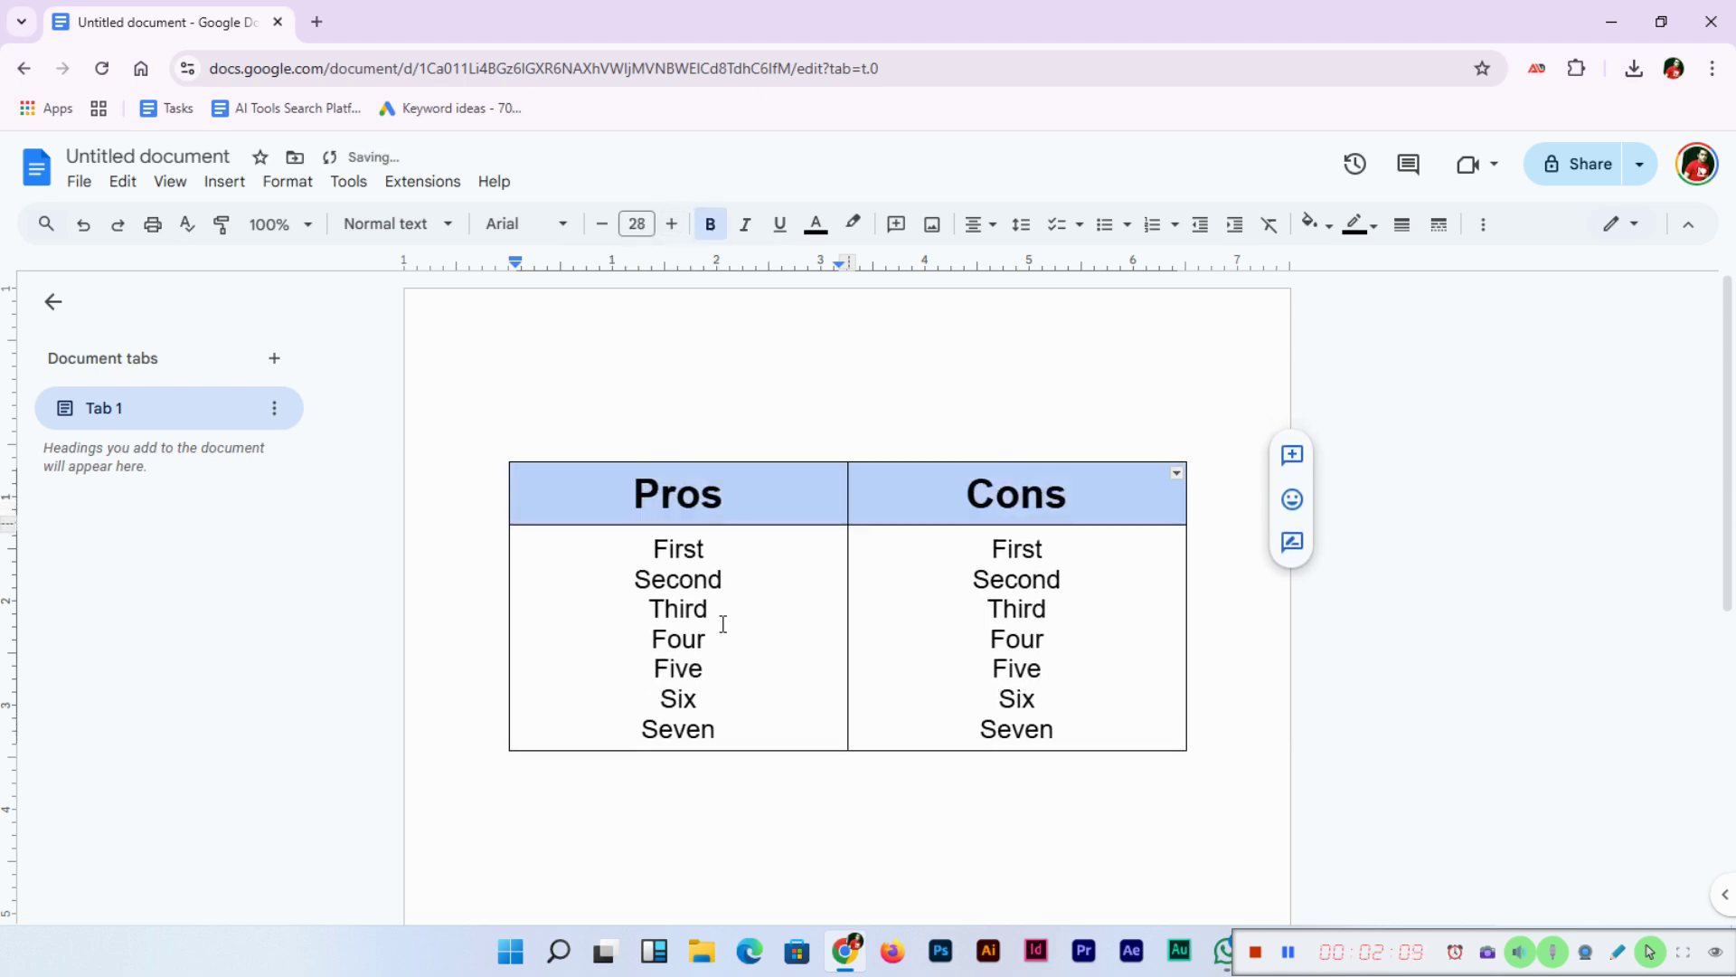
{"action": "left_click", "coordinate": [672, 226]}
{"action": "left_click", "coordinate": [672, 226]}
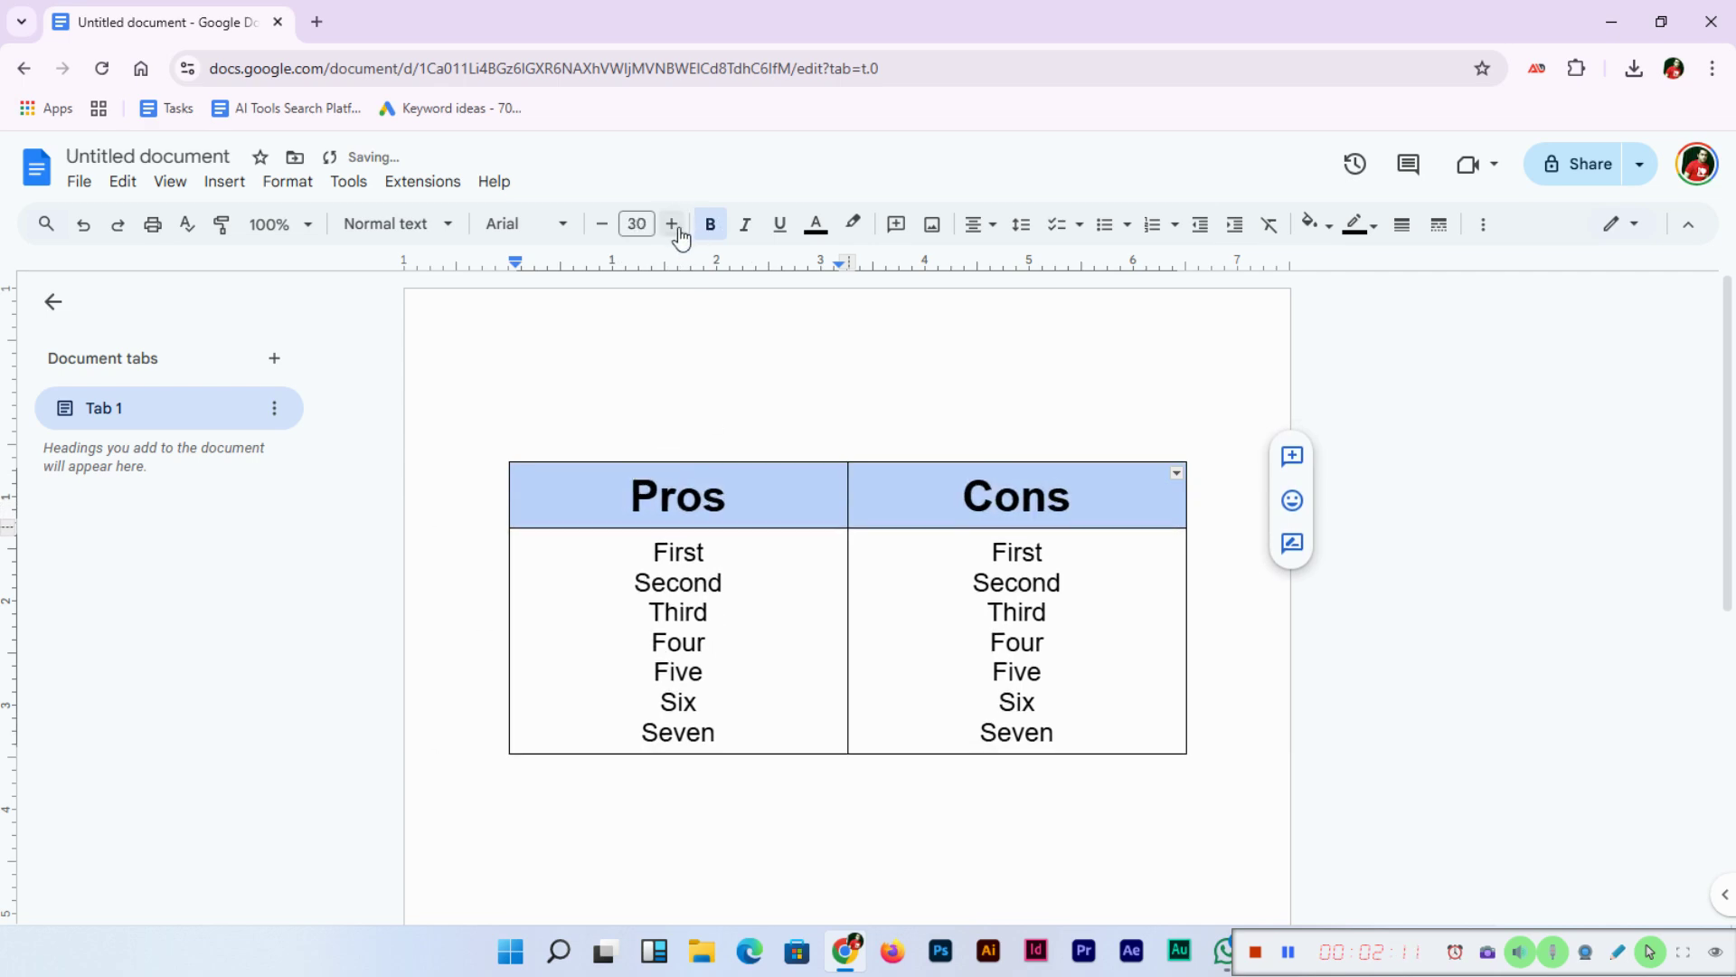
{"action": "left_click", "coordinate": [1046, 611]}
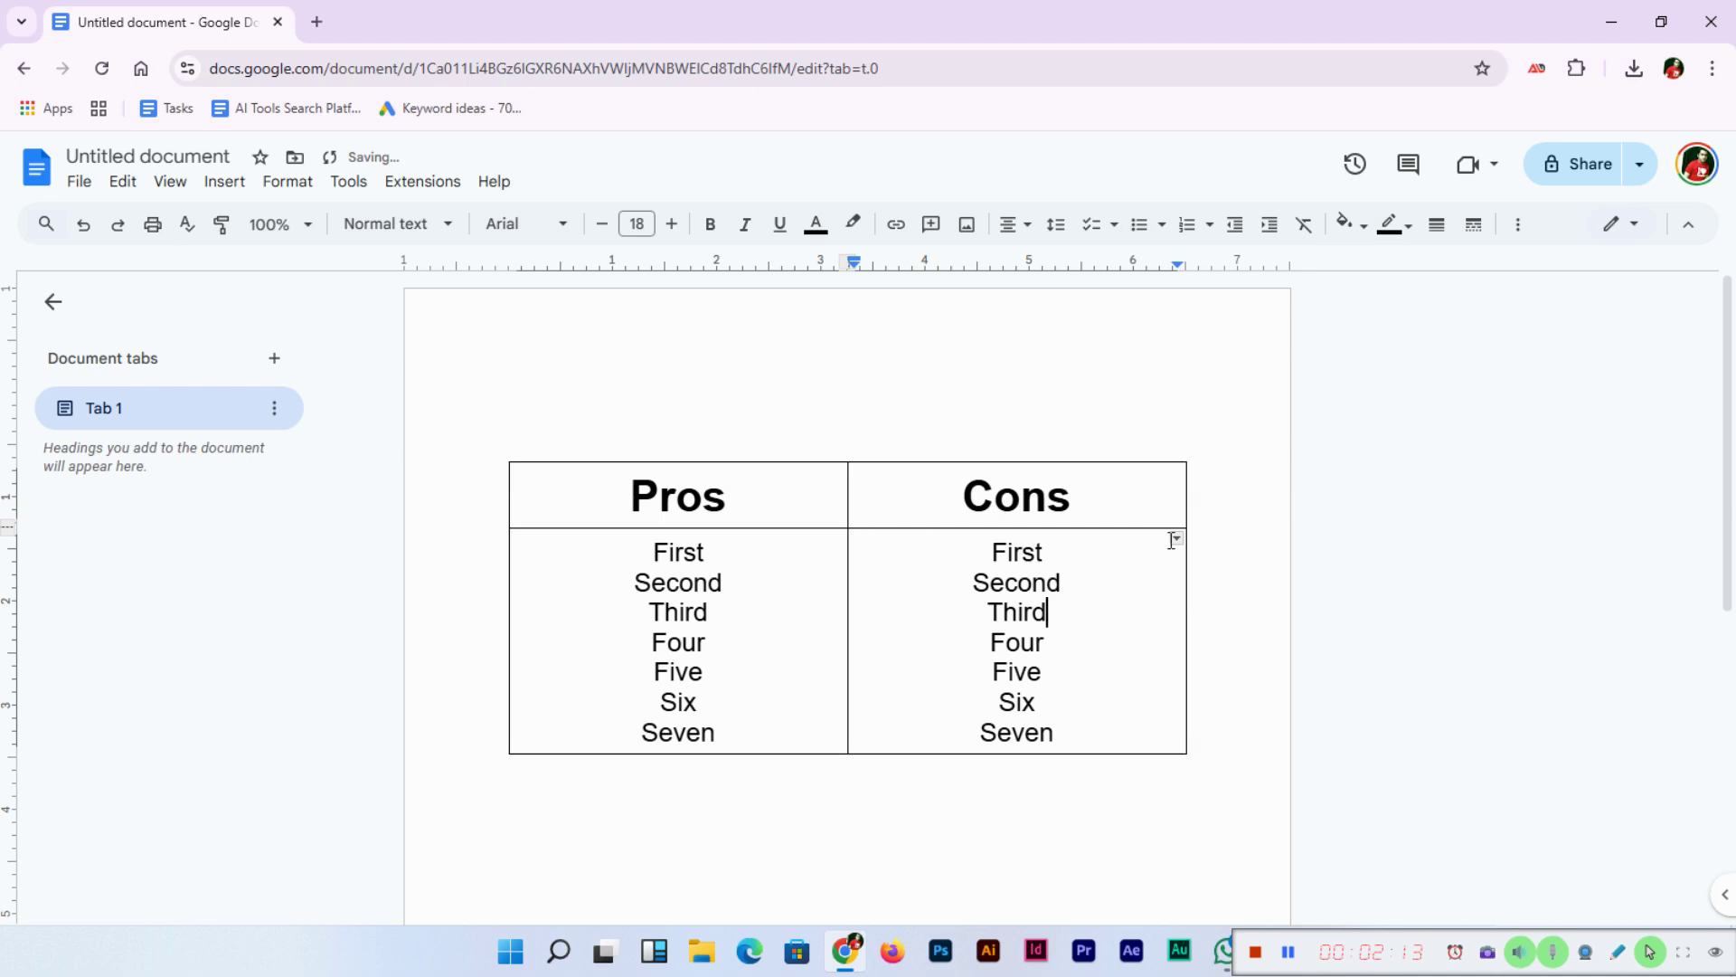
Set the table border width to 2.25 pt in Table properties
{"action": "left_click", "coordinate": [278, 186]}
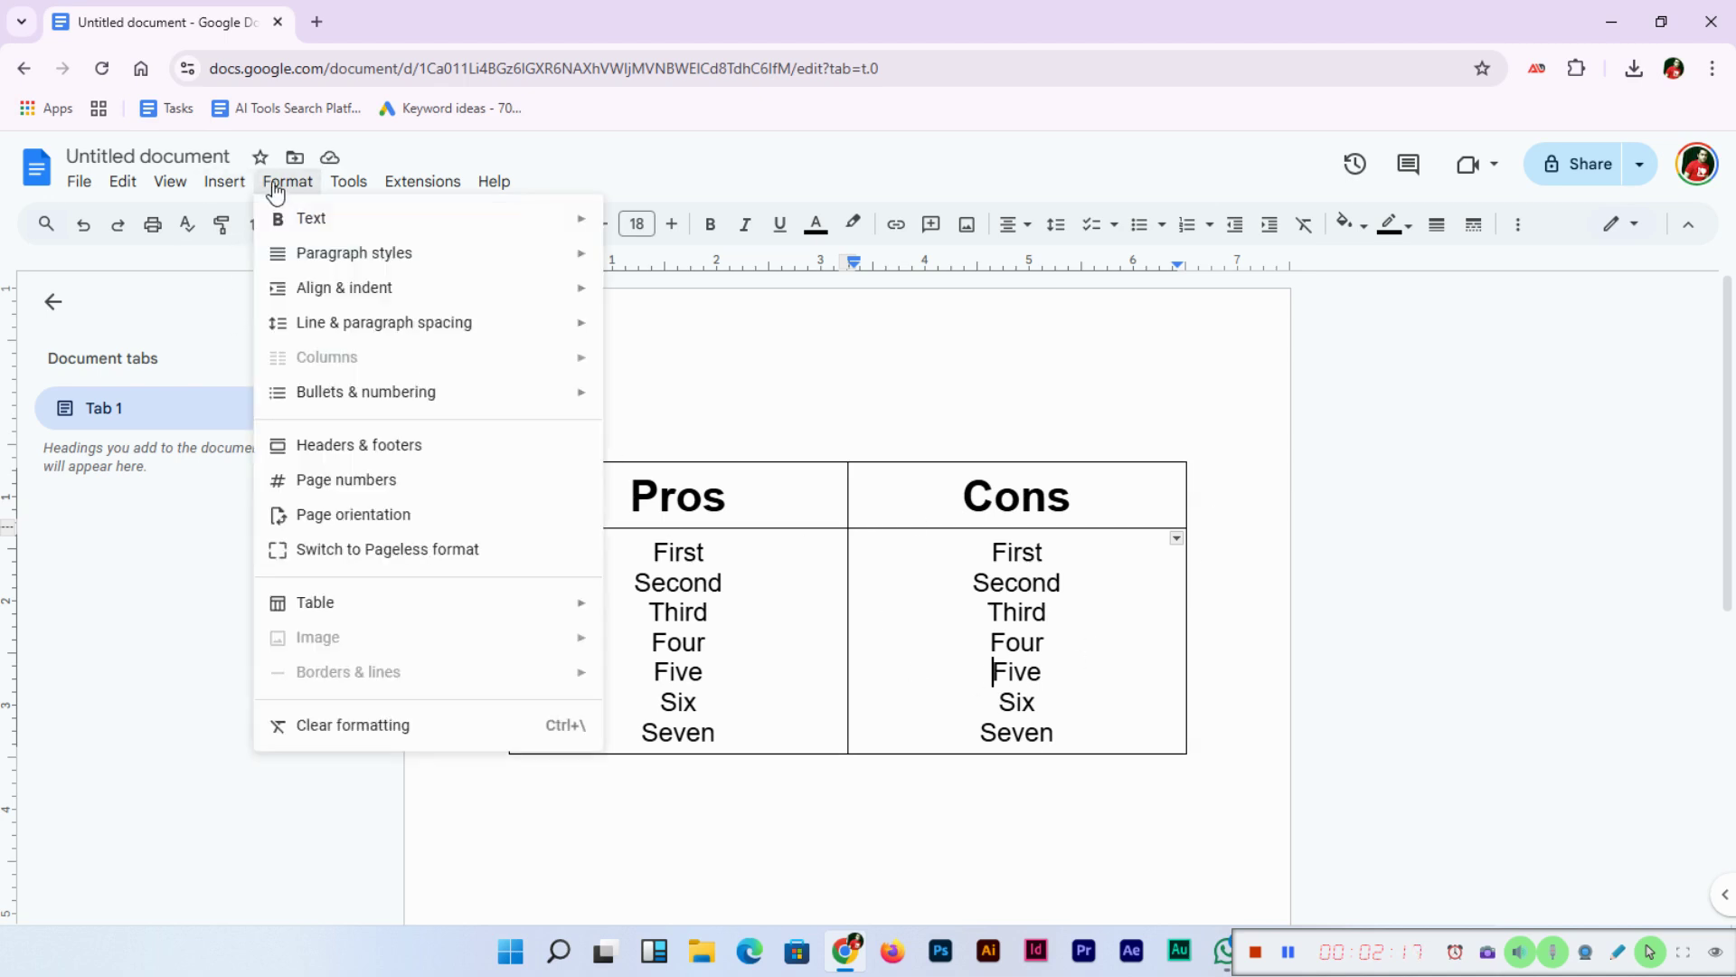
{"action": "mouse_move", "coordinate": [534, 604]}
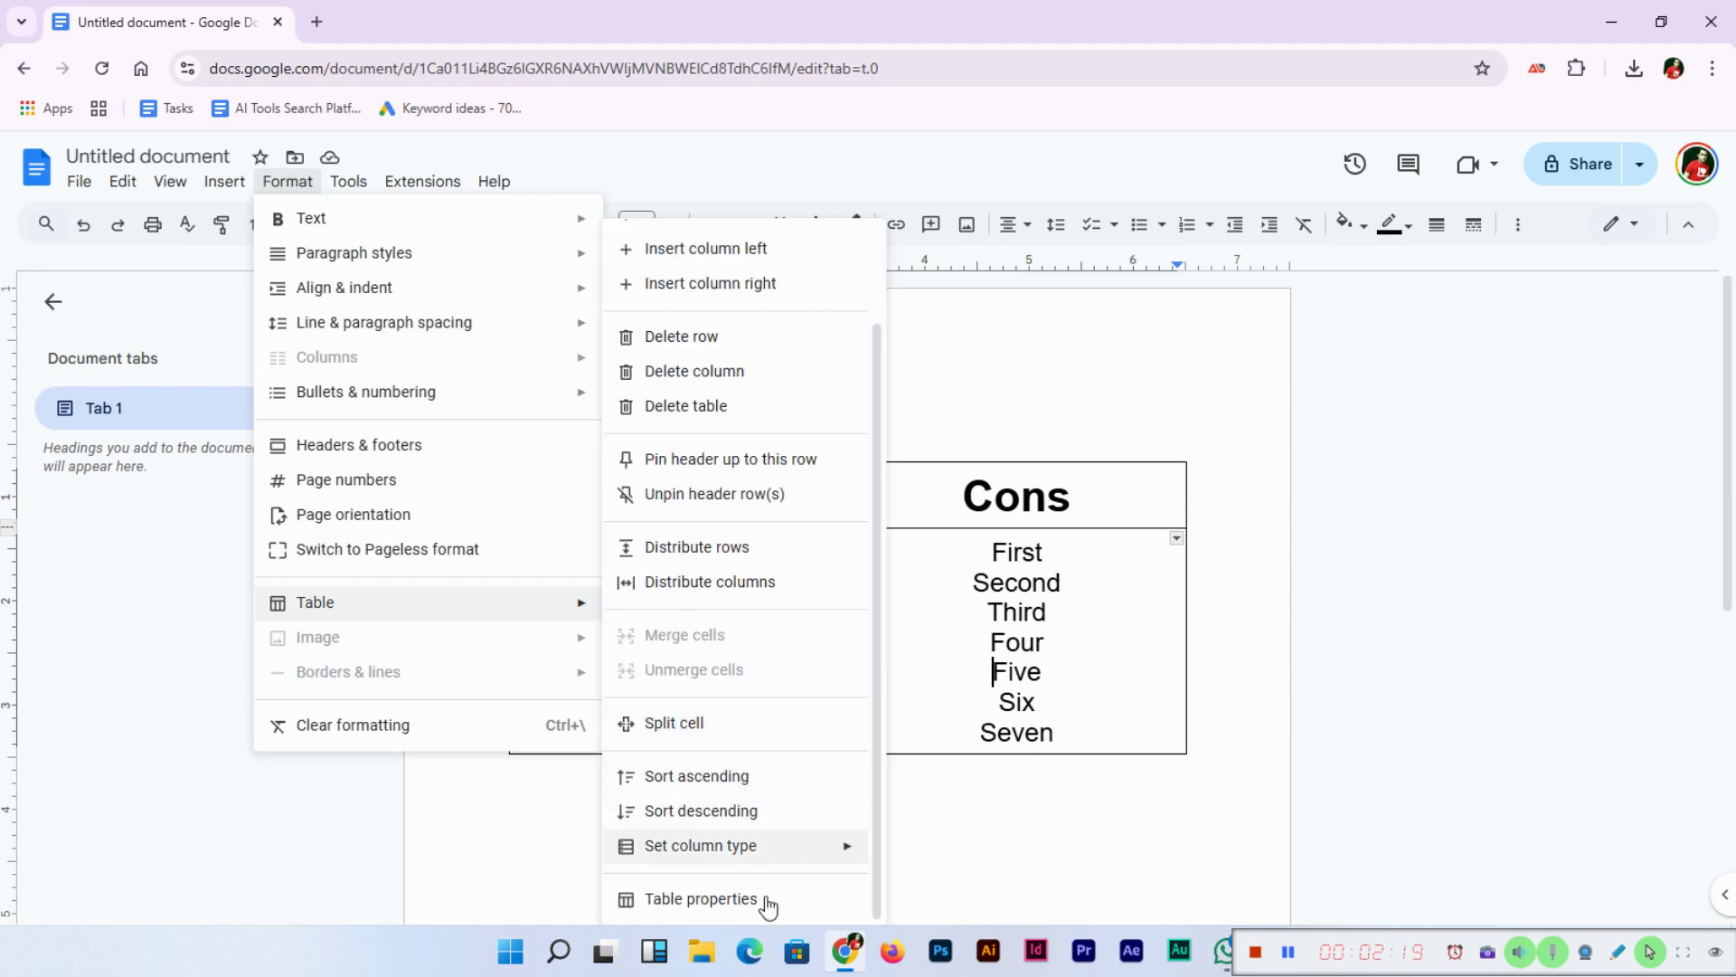
{"action": "left_click", "coordinate": [762, 900]}
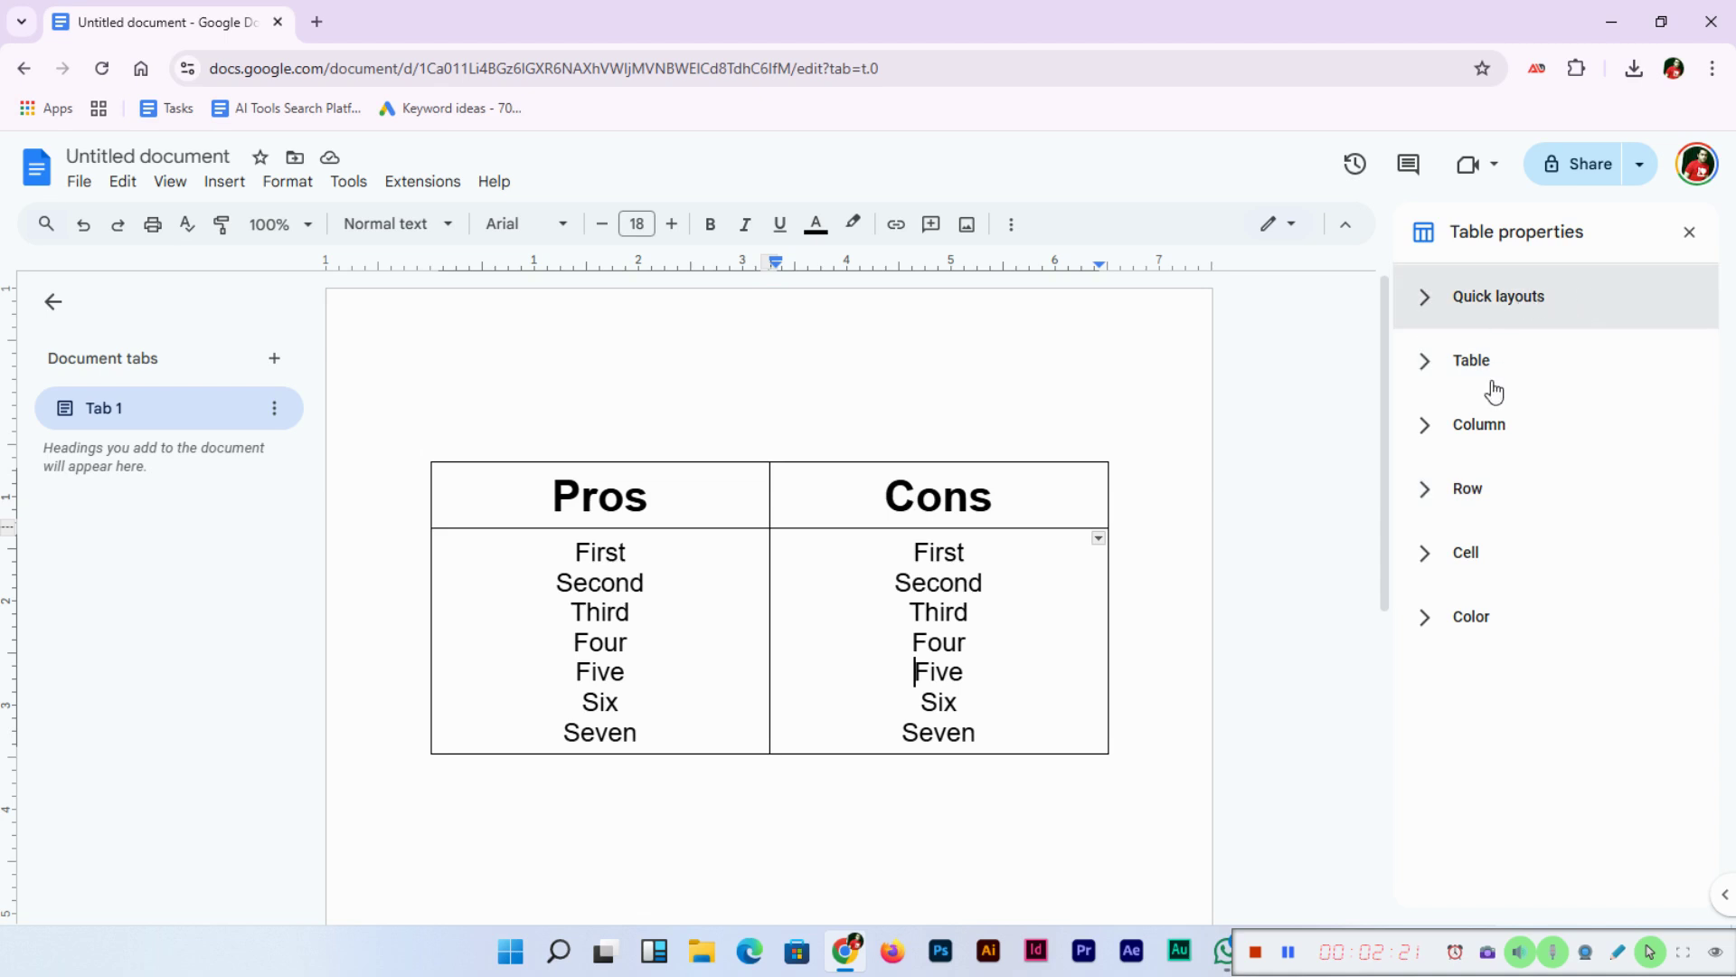
{"action": "left_click", "coordinate": [1430, 626]}
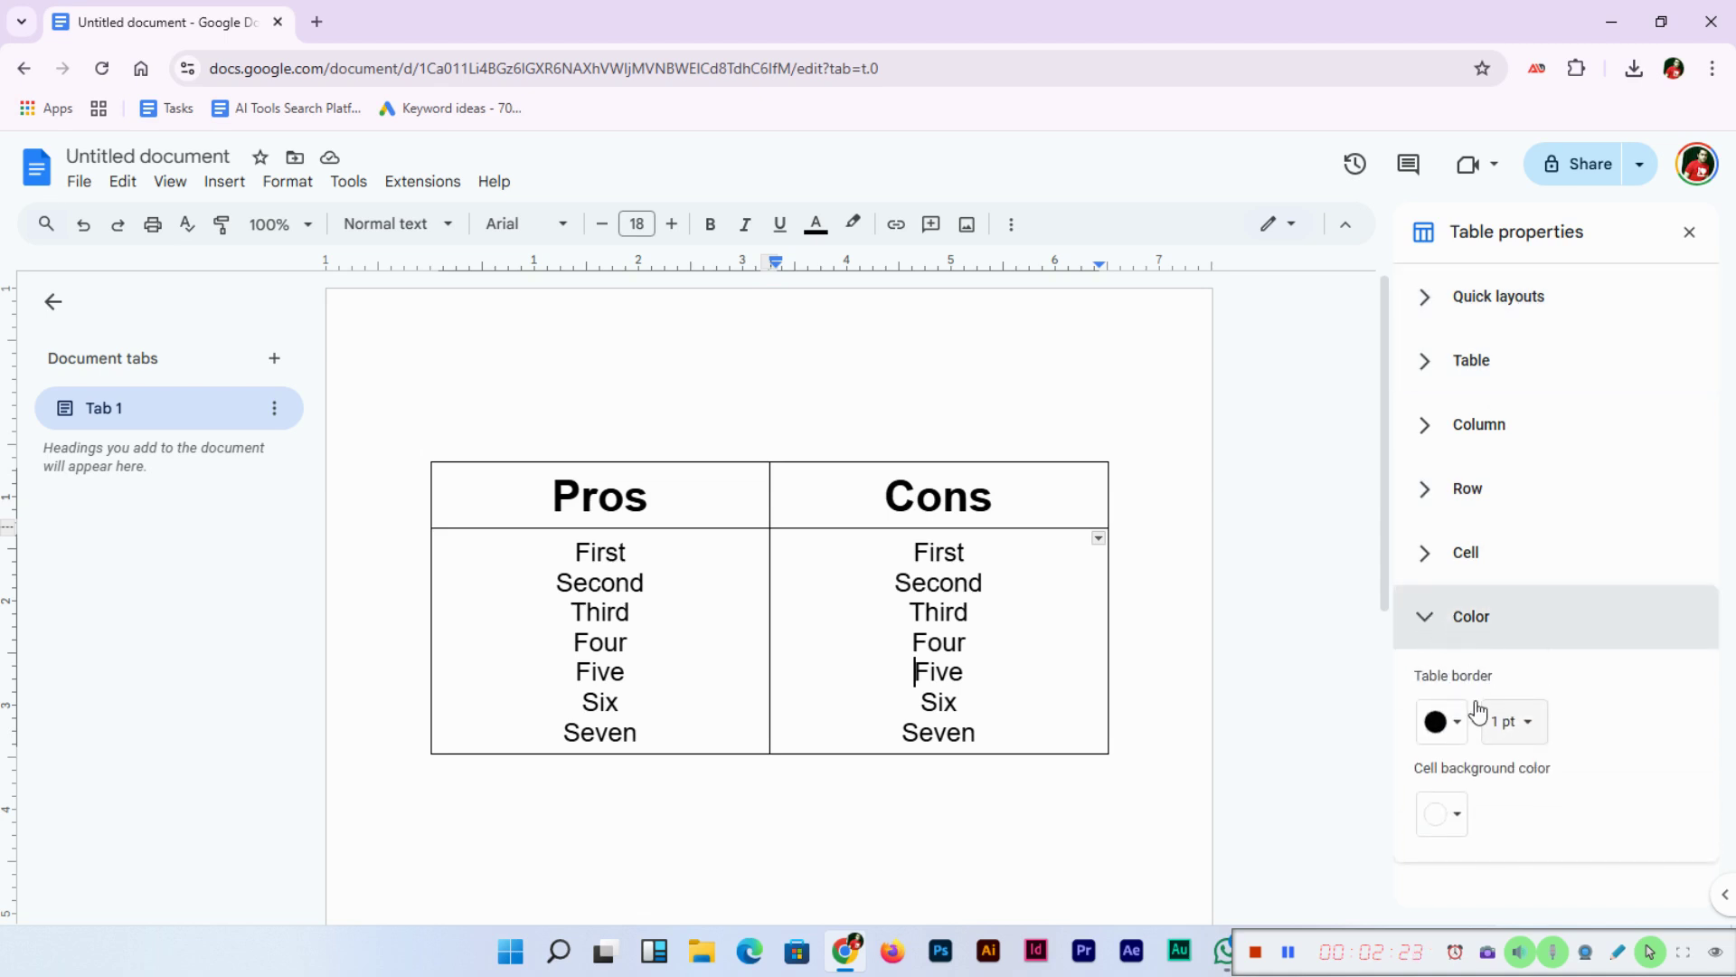
{"action": "left_click", "coordinate": [1533, 723]}
{"action": "left_click", "coordinate": [1541, 750]}
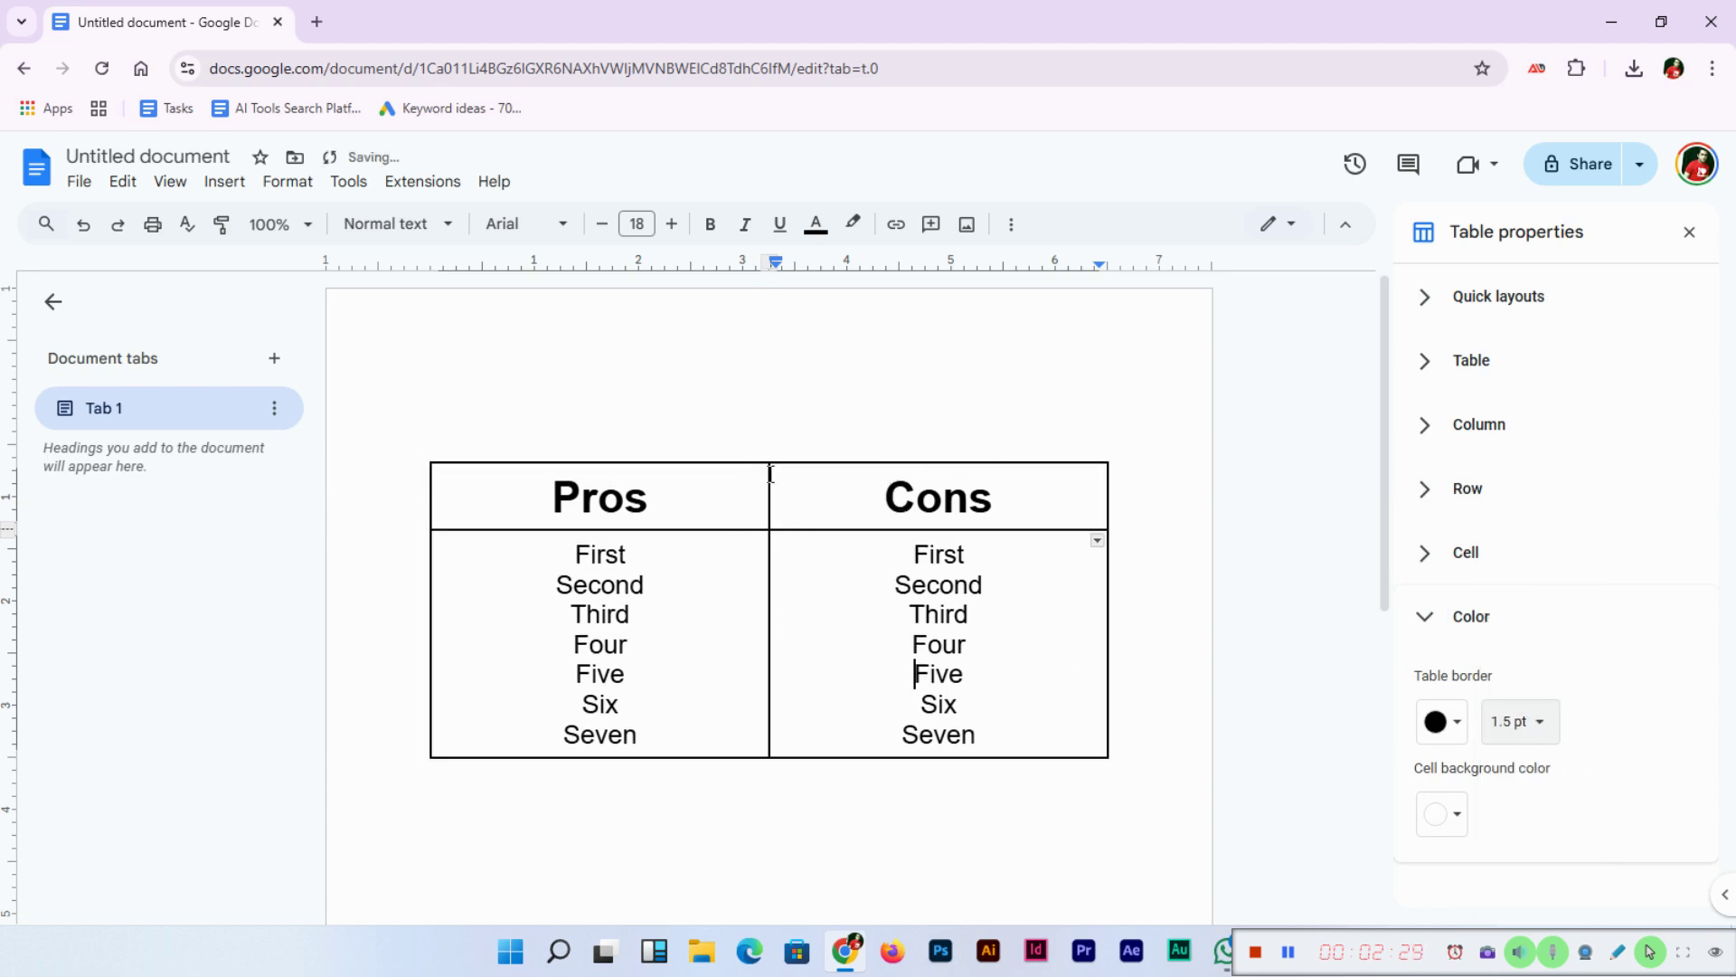
{"action": "left_click", "coordinate": [1521, 722]}
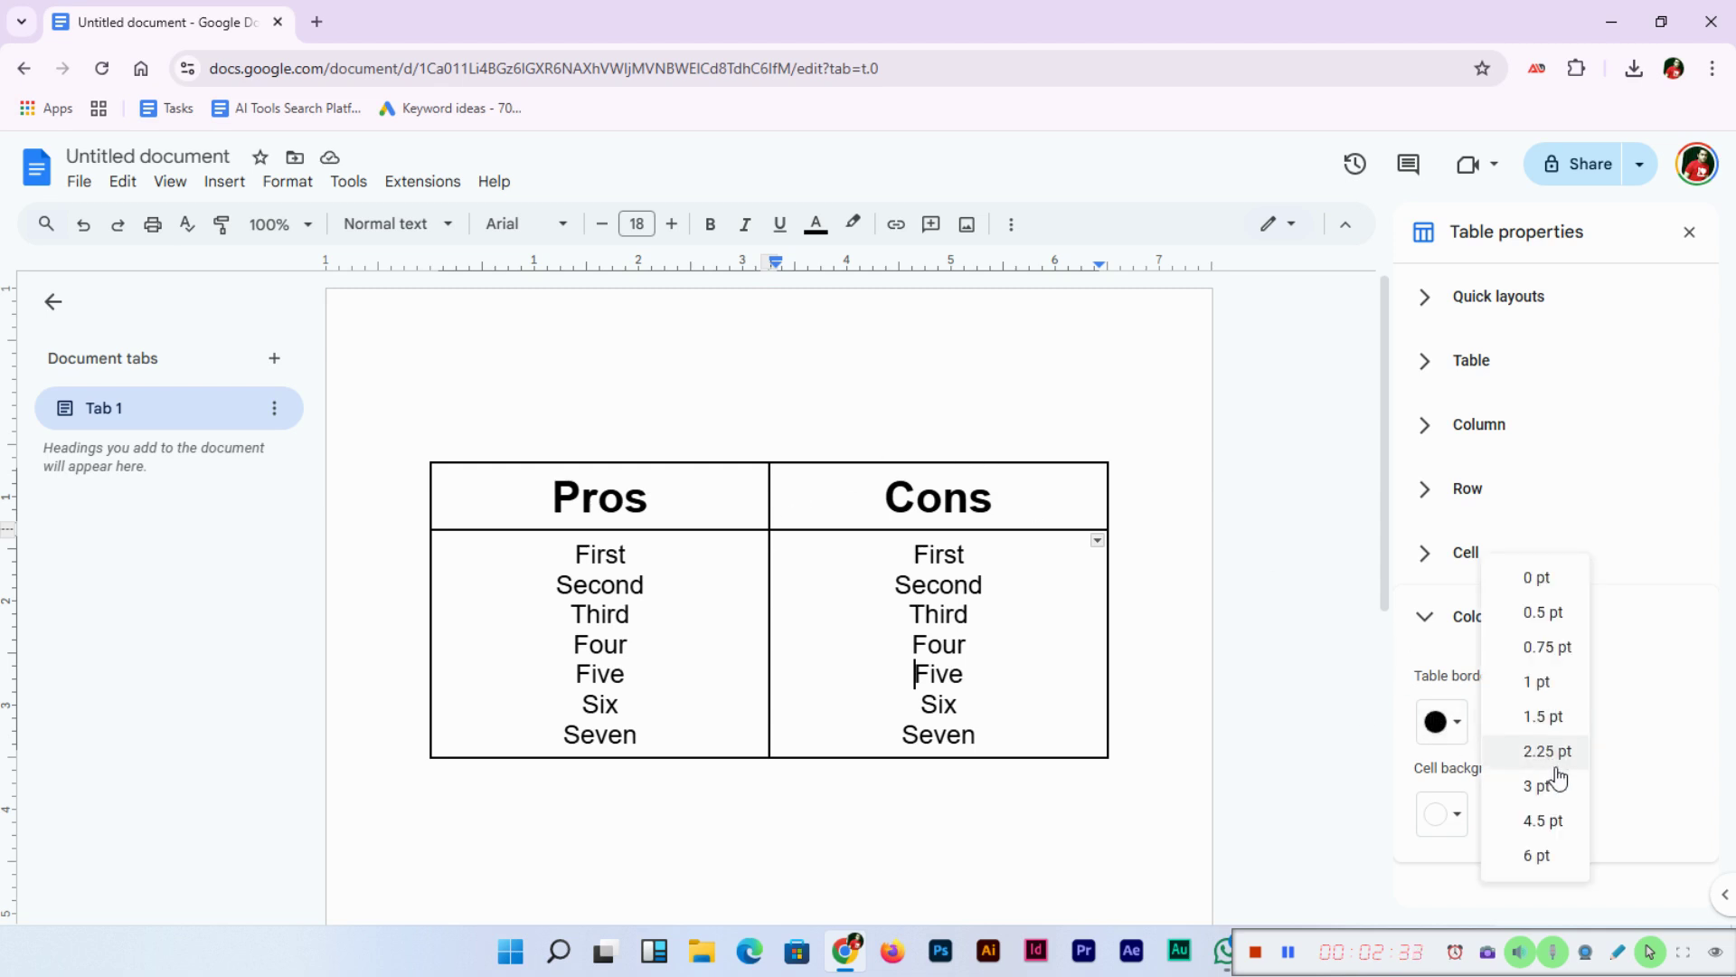
{"action": "left_click", "coordinate": [1550, 753]}
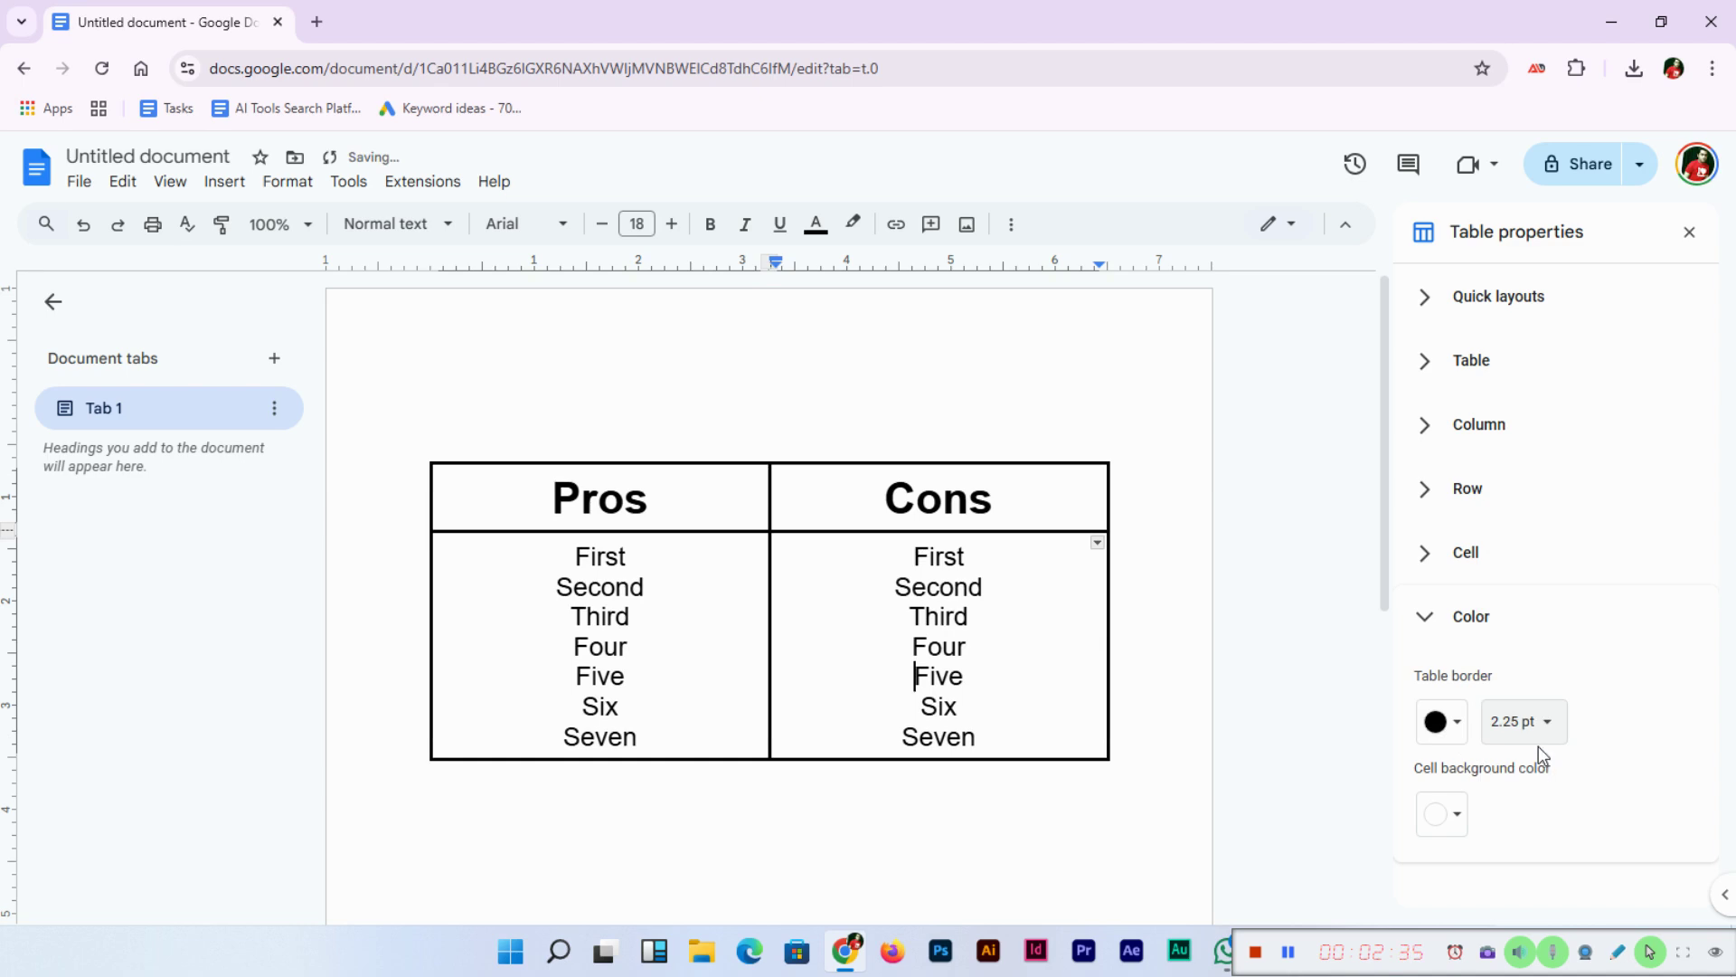
Close Table properties and set the right border beside the Cons header to 0 pt
{"action": "left_click", "coordinate": [1105, 494]}
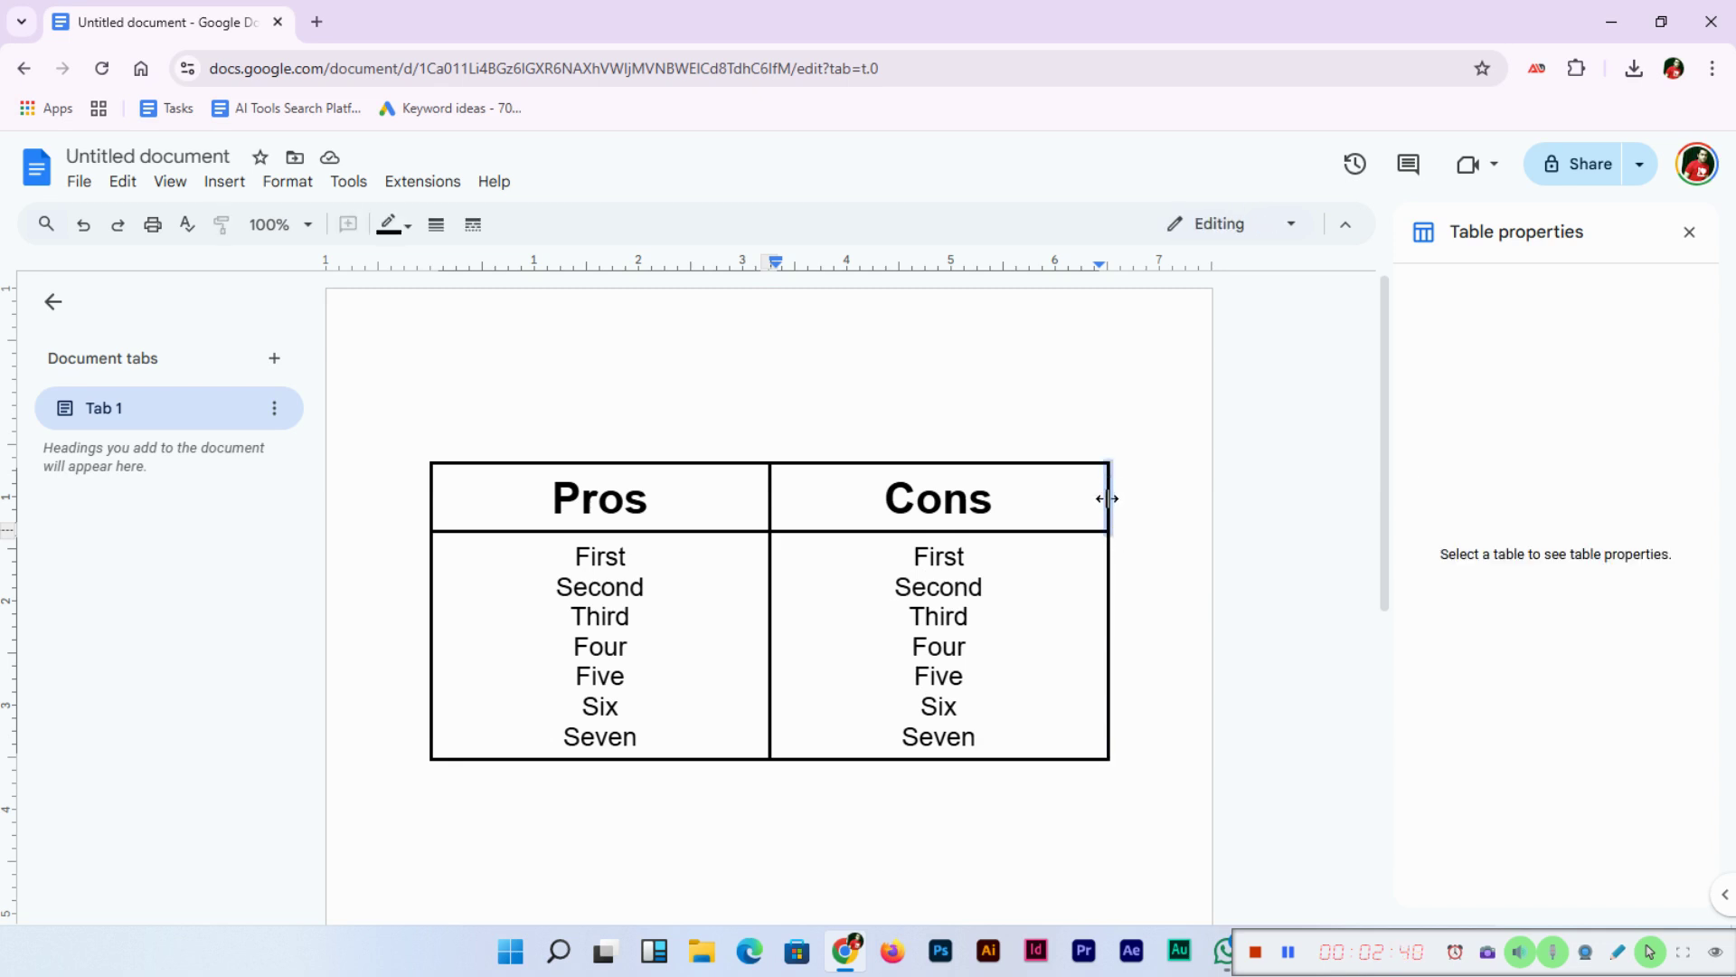
{"action": "left_click", "coordinate": [1687, 233]}
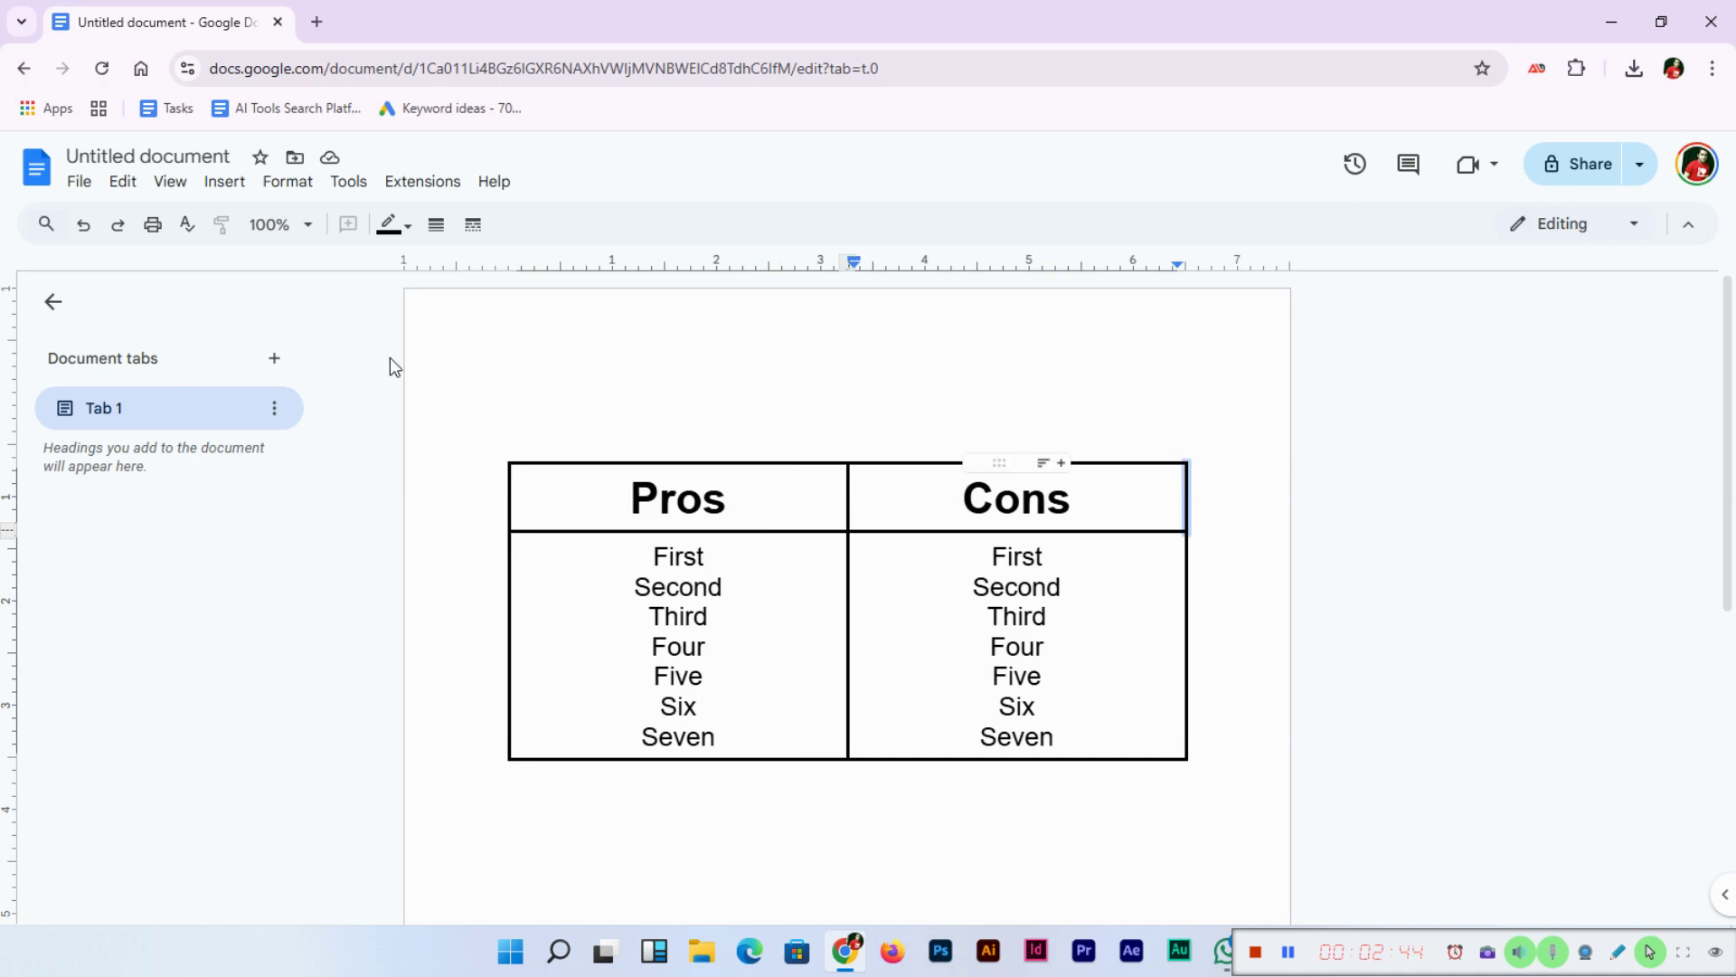
{"action": "left_click", "coordinate": [436, 226]}
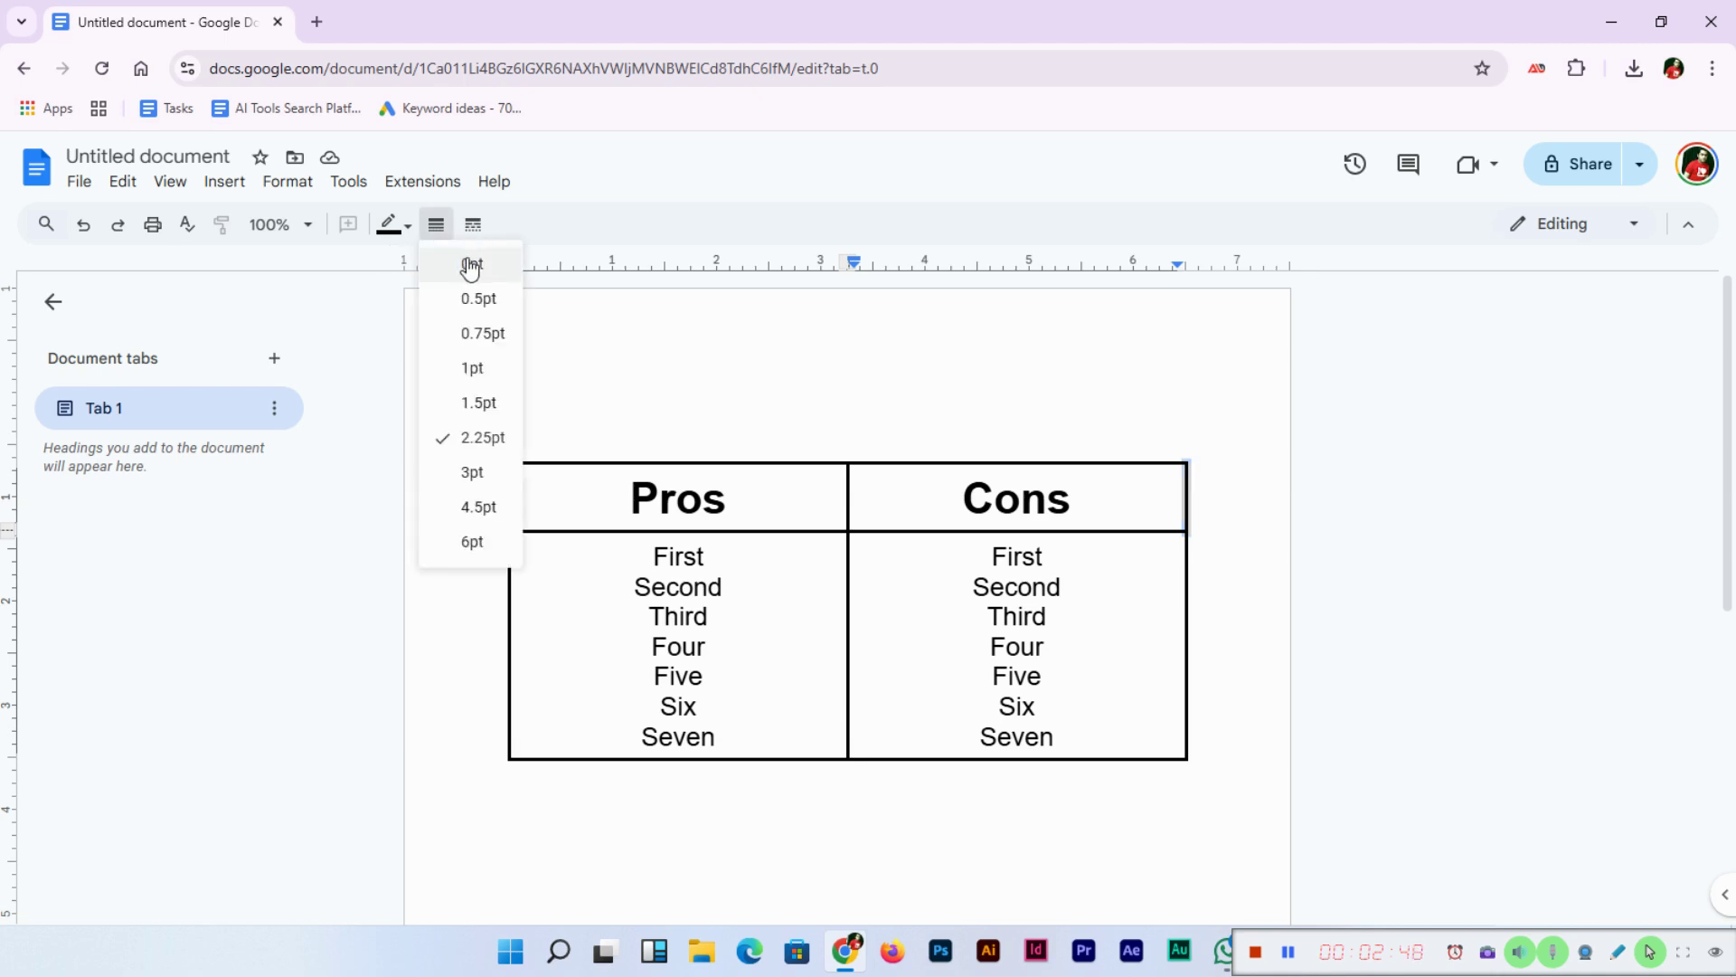
{"action": "left_click", "coordinate": [470, 265]}
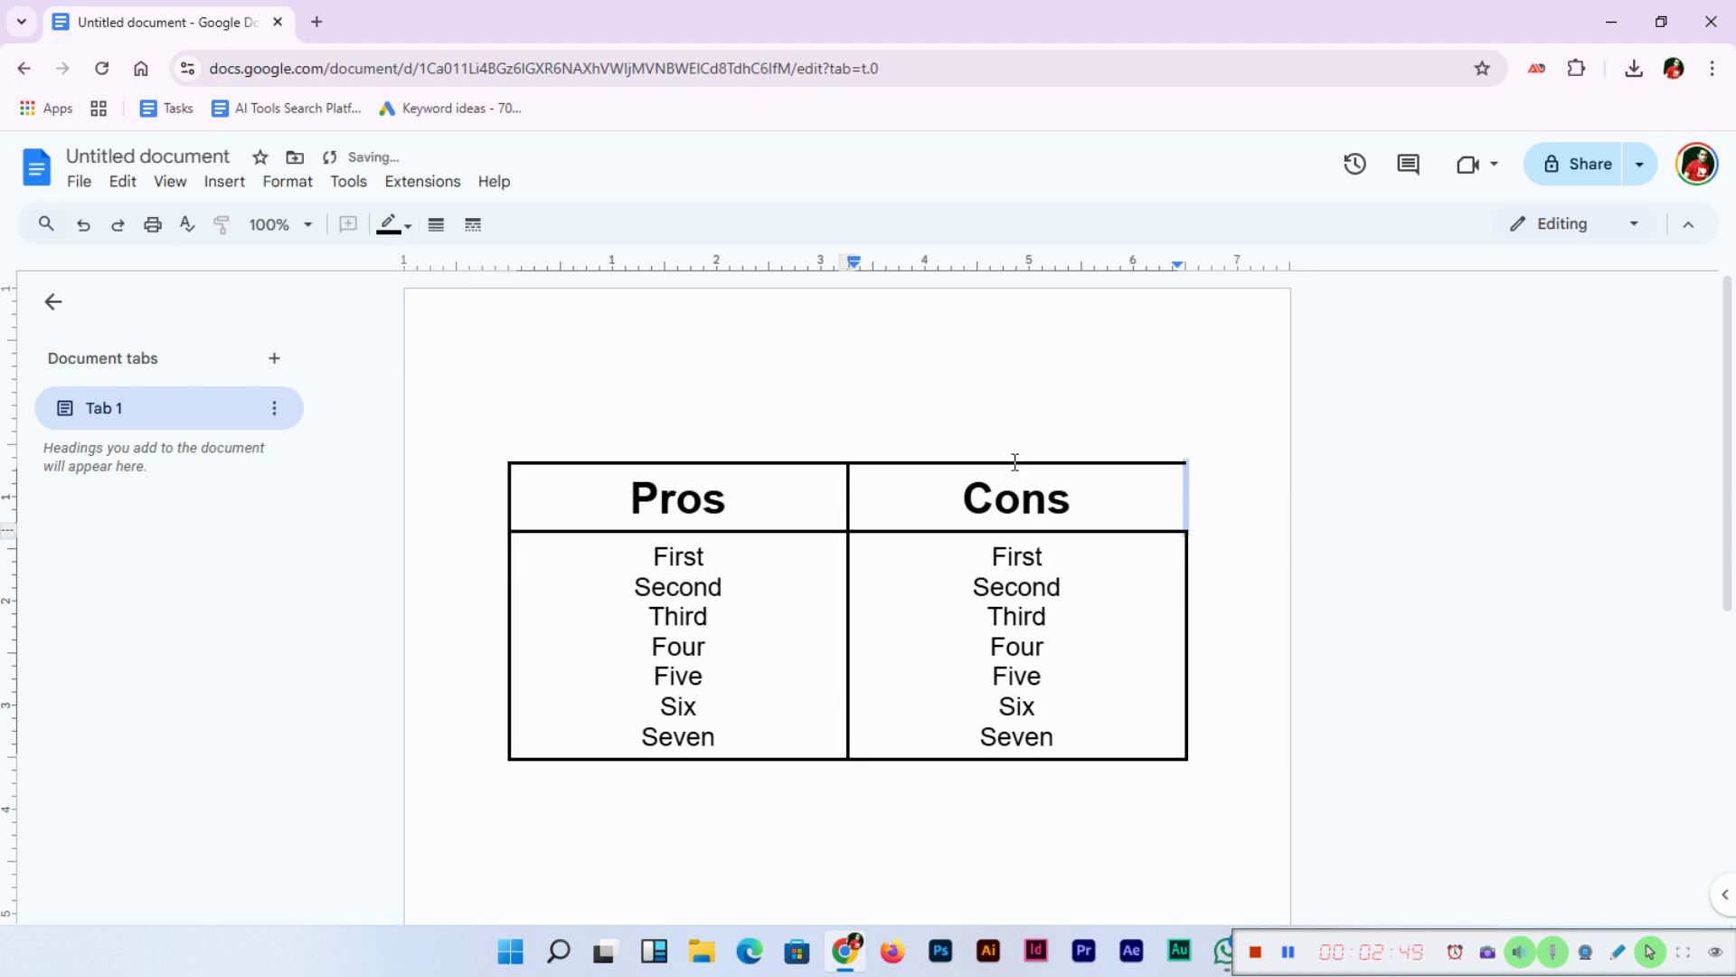
{"action": "left_click", "coordinate": [914, 416]}
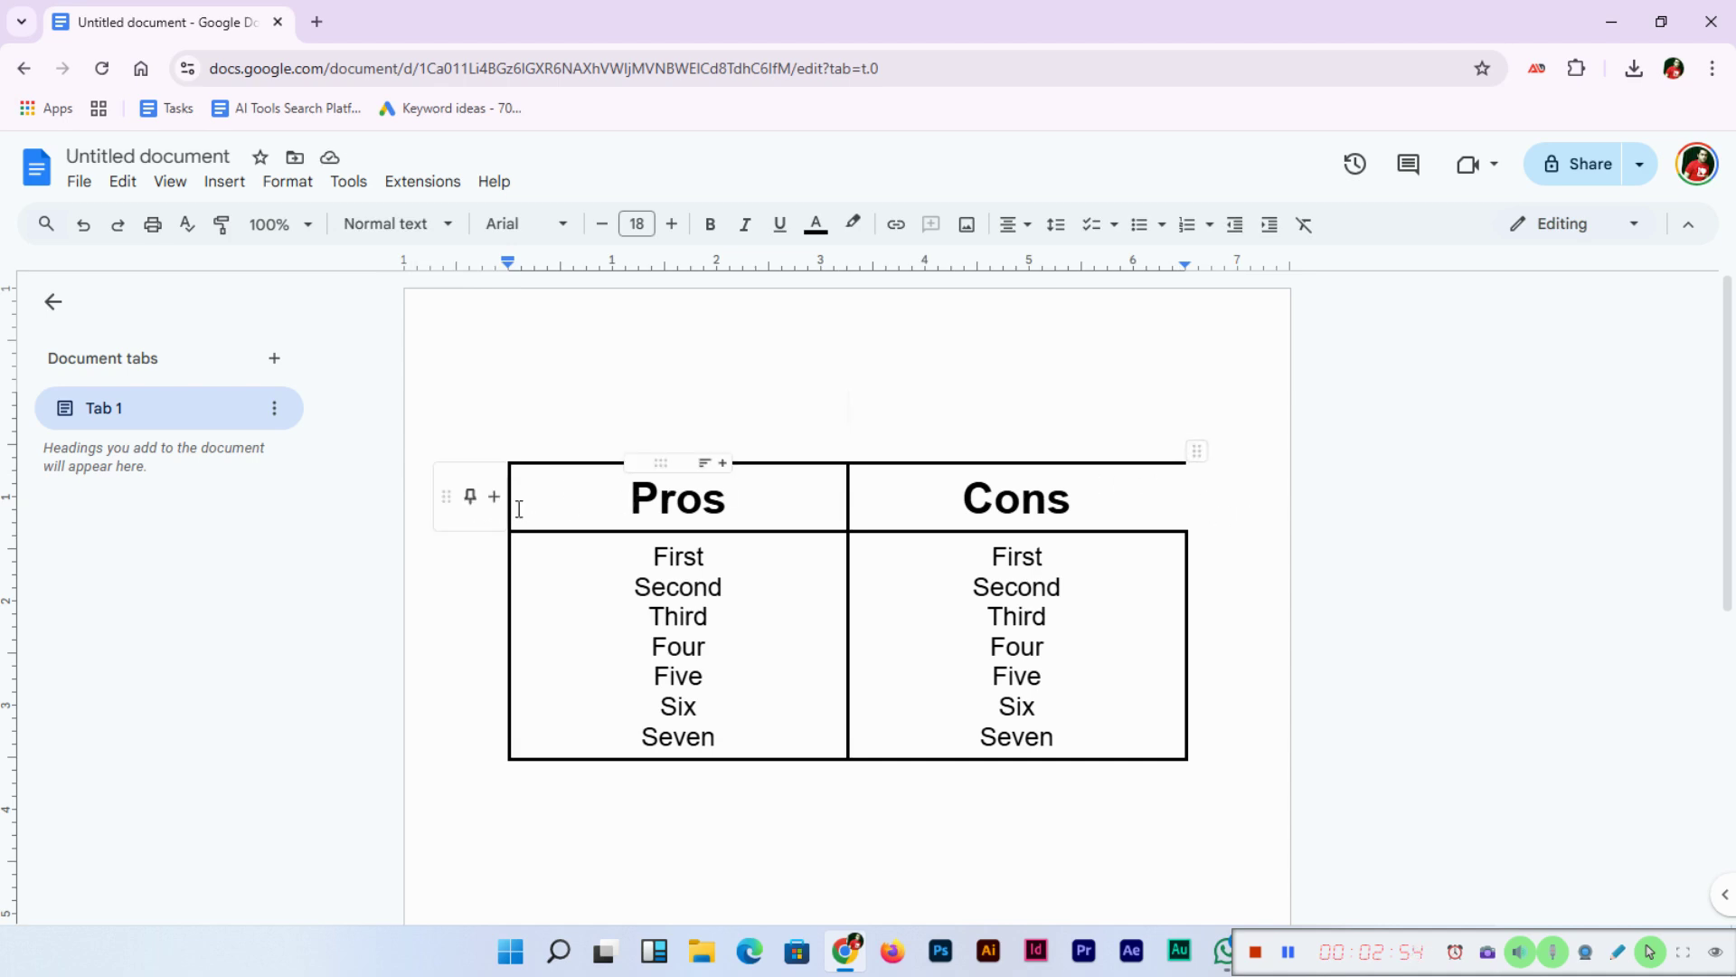
Set the table's left borders and the top borders above Pros and Cons to 0 pt
{"action": "left_click", "coordinate": [507, 613]}
{"action": "left_click", "coordinate": [436, 224]}
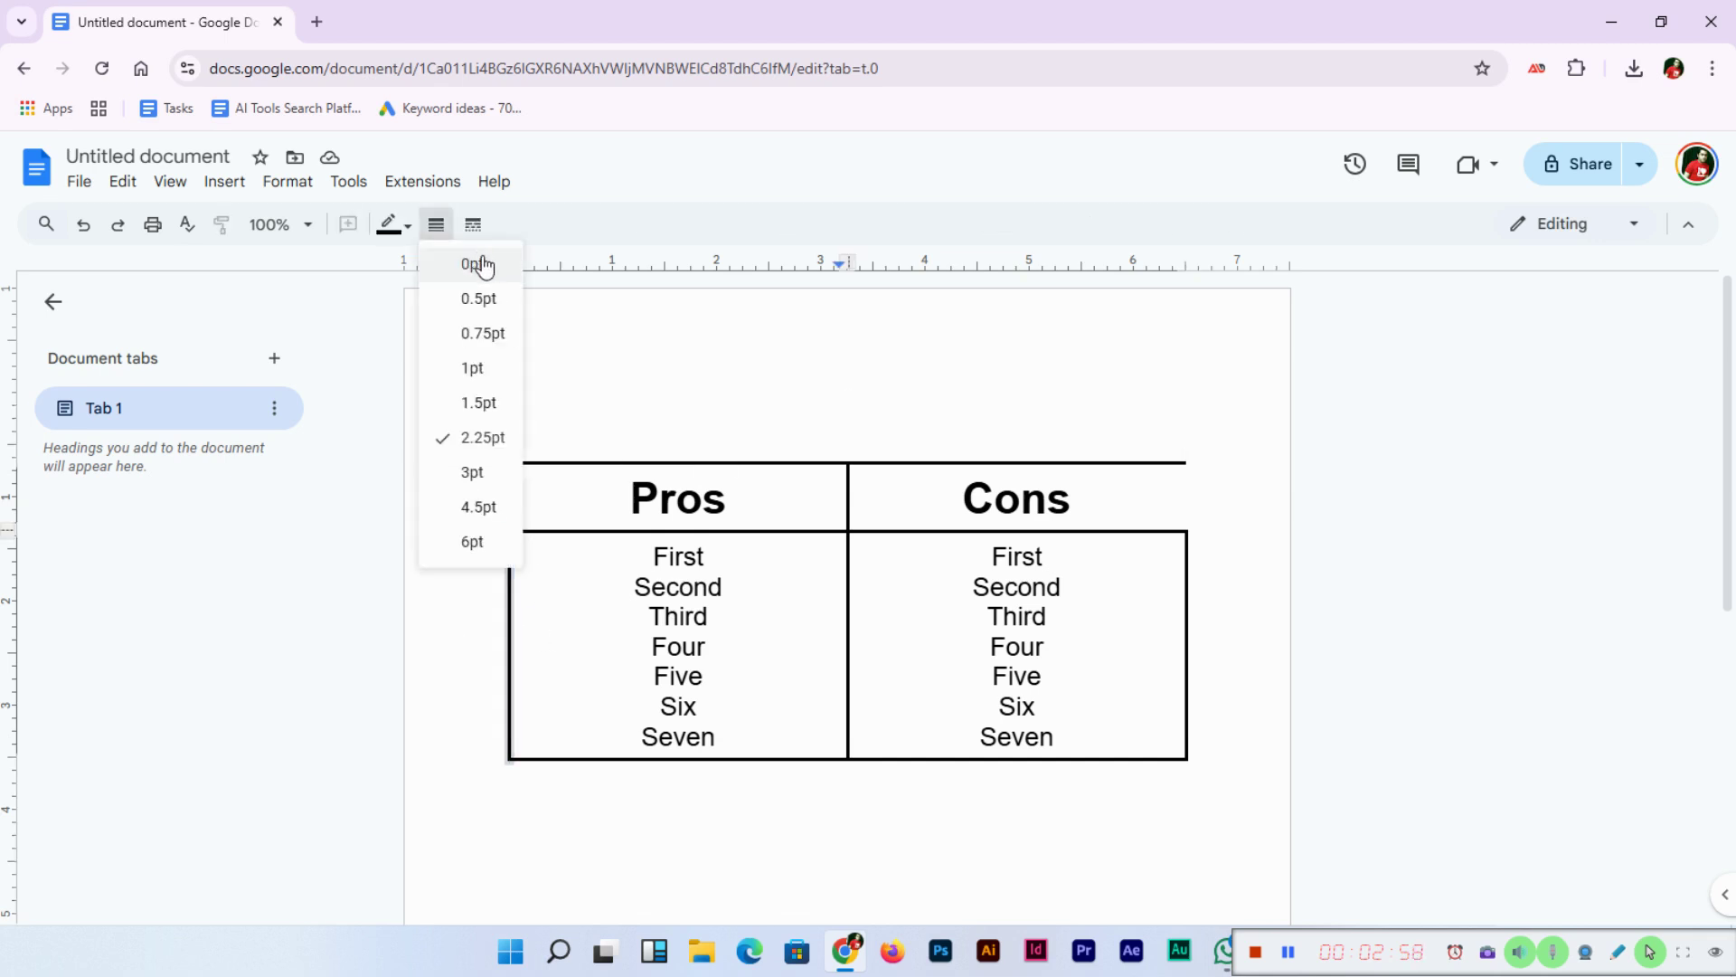
{"action": "left_click", "coordinate": [473, 261]}
{"action": "left_click", "coordinate": [509, 488]}
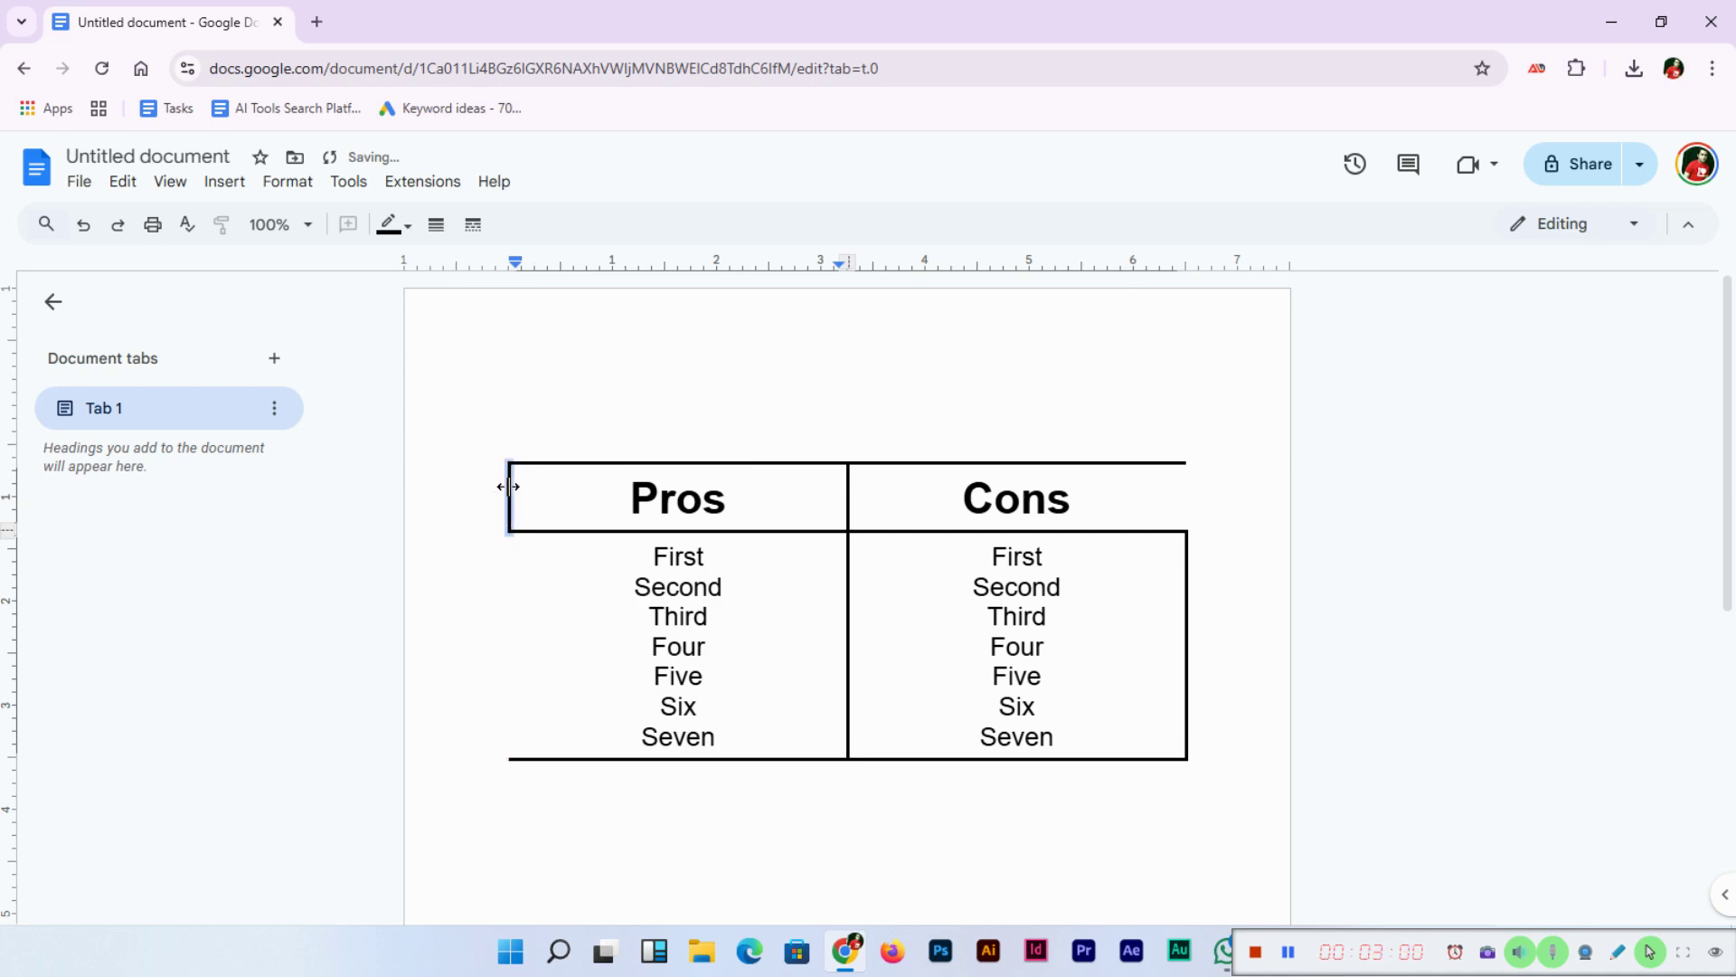
{"action": "left_click", "coordinate": [436, 224]}
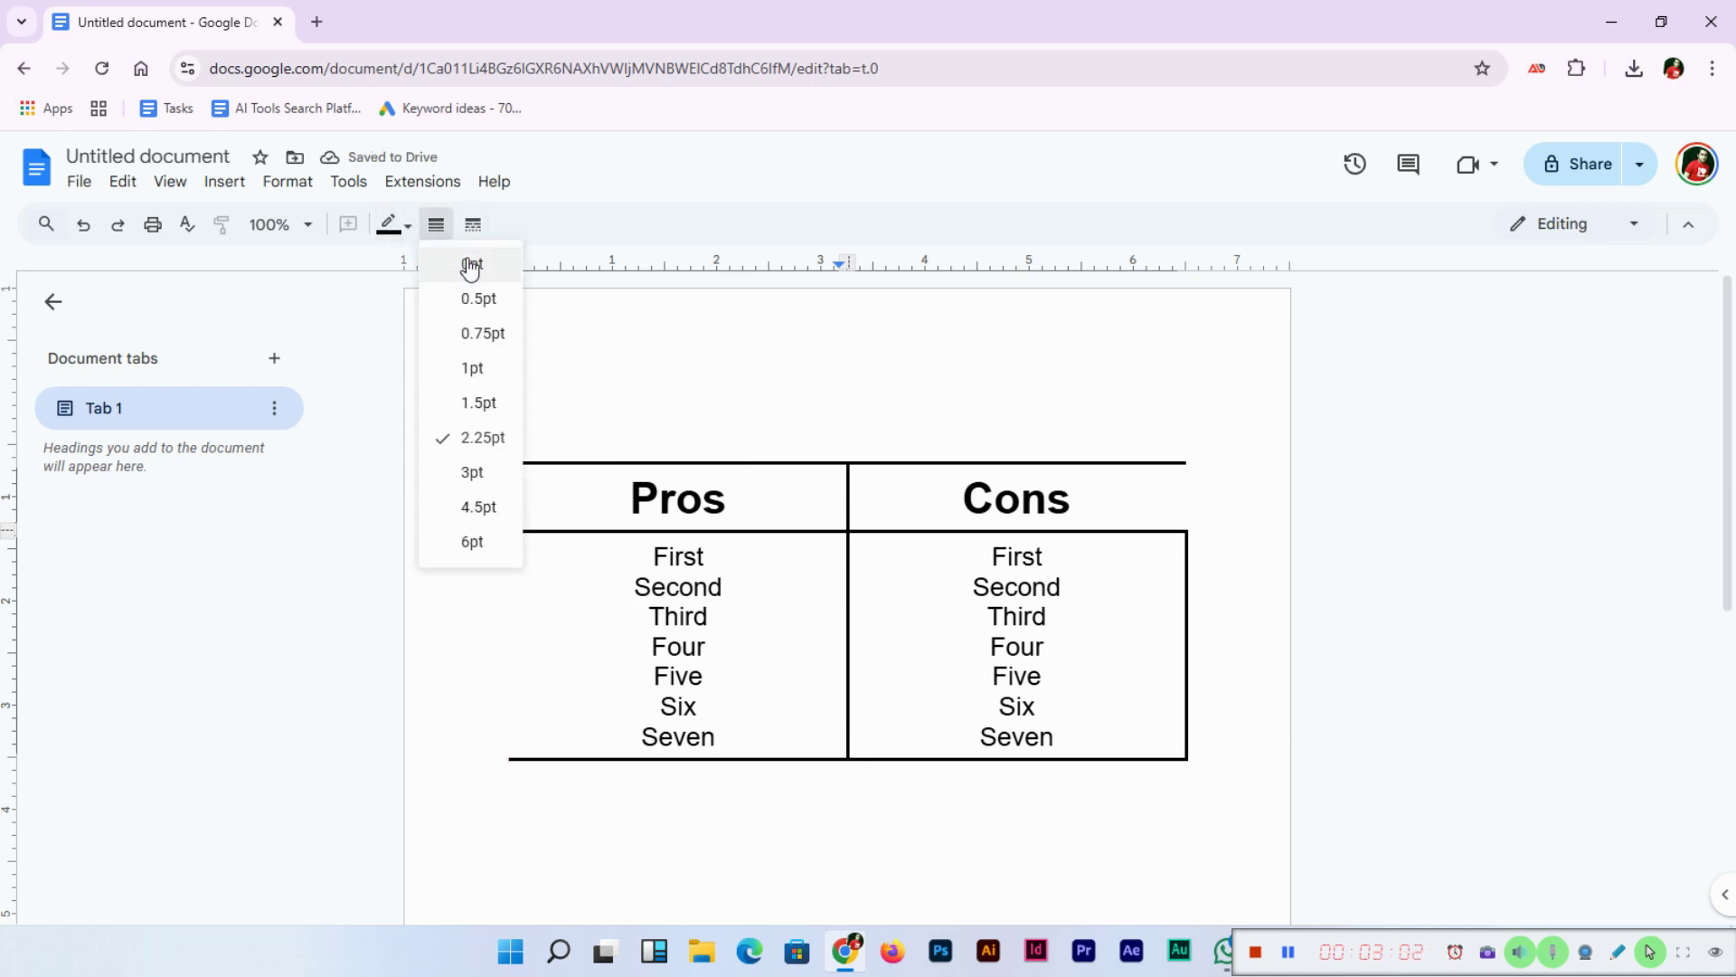
{"action": "left_click", "coordinate": [468, 262]}
{"action": "left_click", "coordinate": [783, 462]}
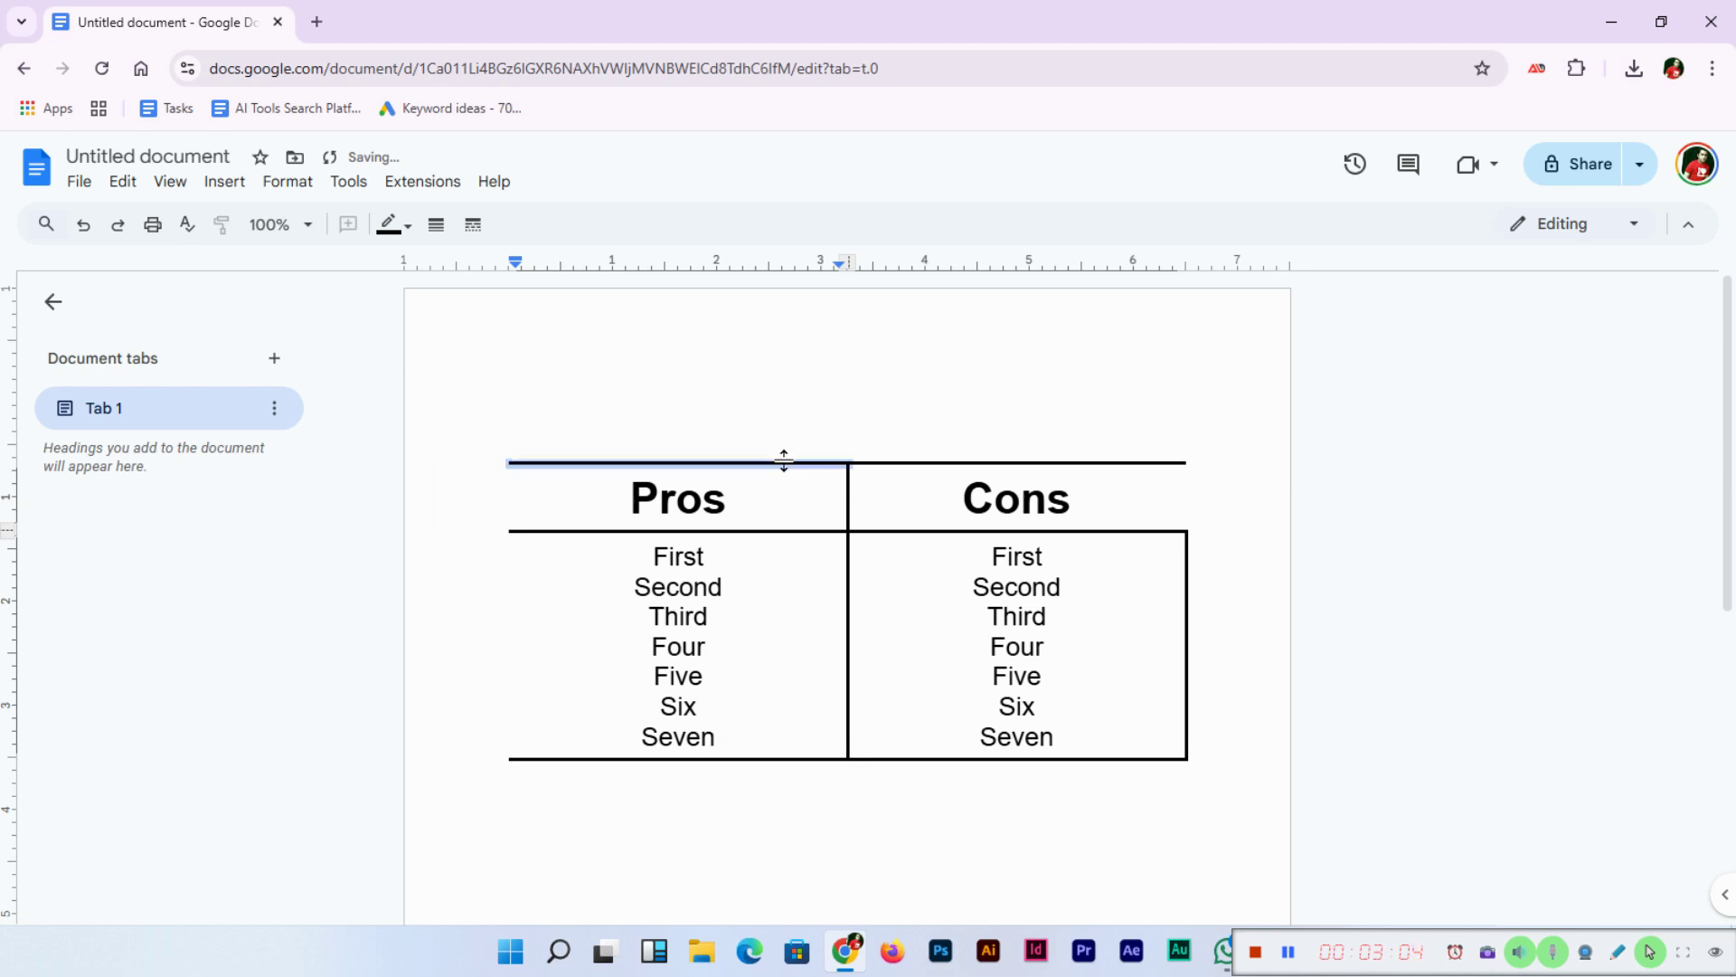
{"action": "left_click", "coordinate": [436, 224]}
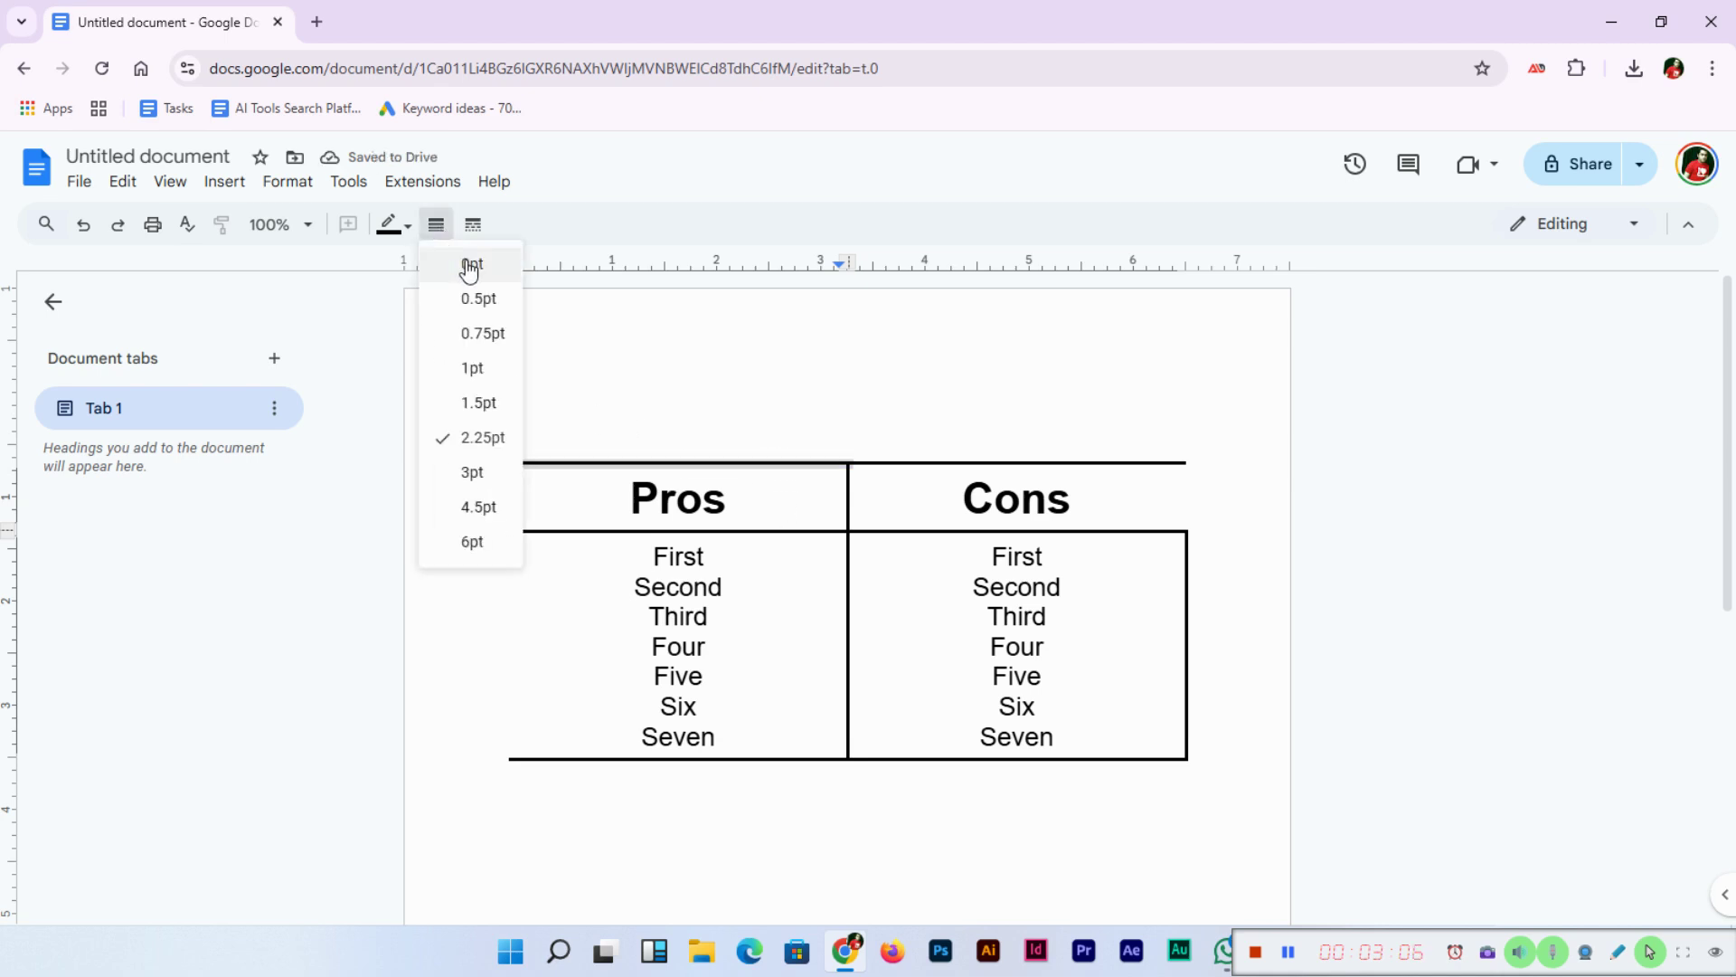
{"action": "left_click", "coordinate": [467, 264]}
{"action": "left_click", "coordinate": [937, 462]}
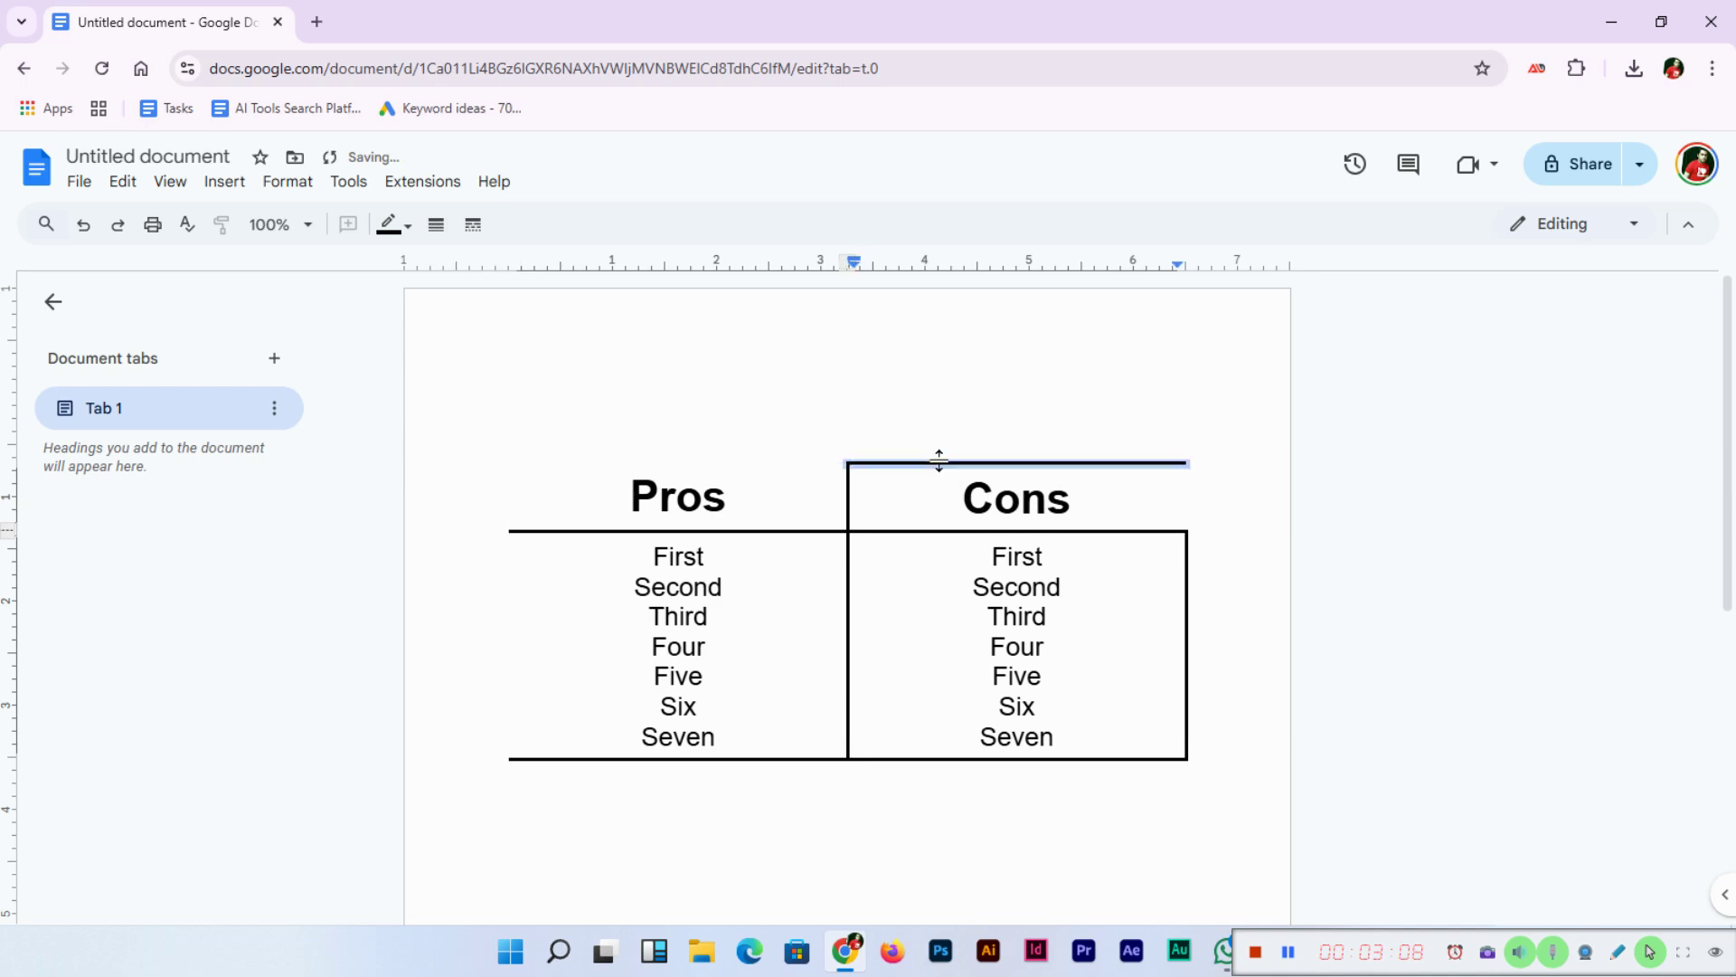
{"action": "left_click", "coordinate": [436, 224]}
{"action": "left_click", "coordinate": [467, 264]}
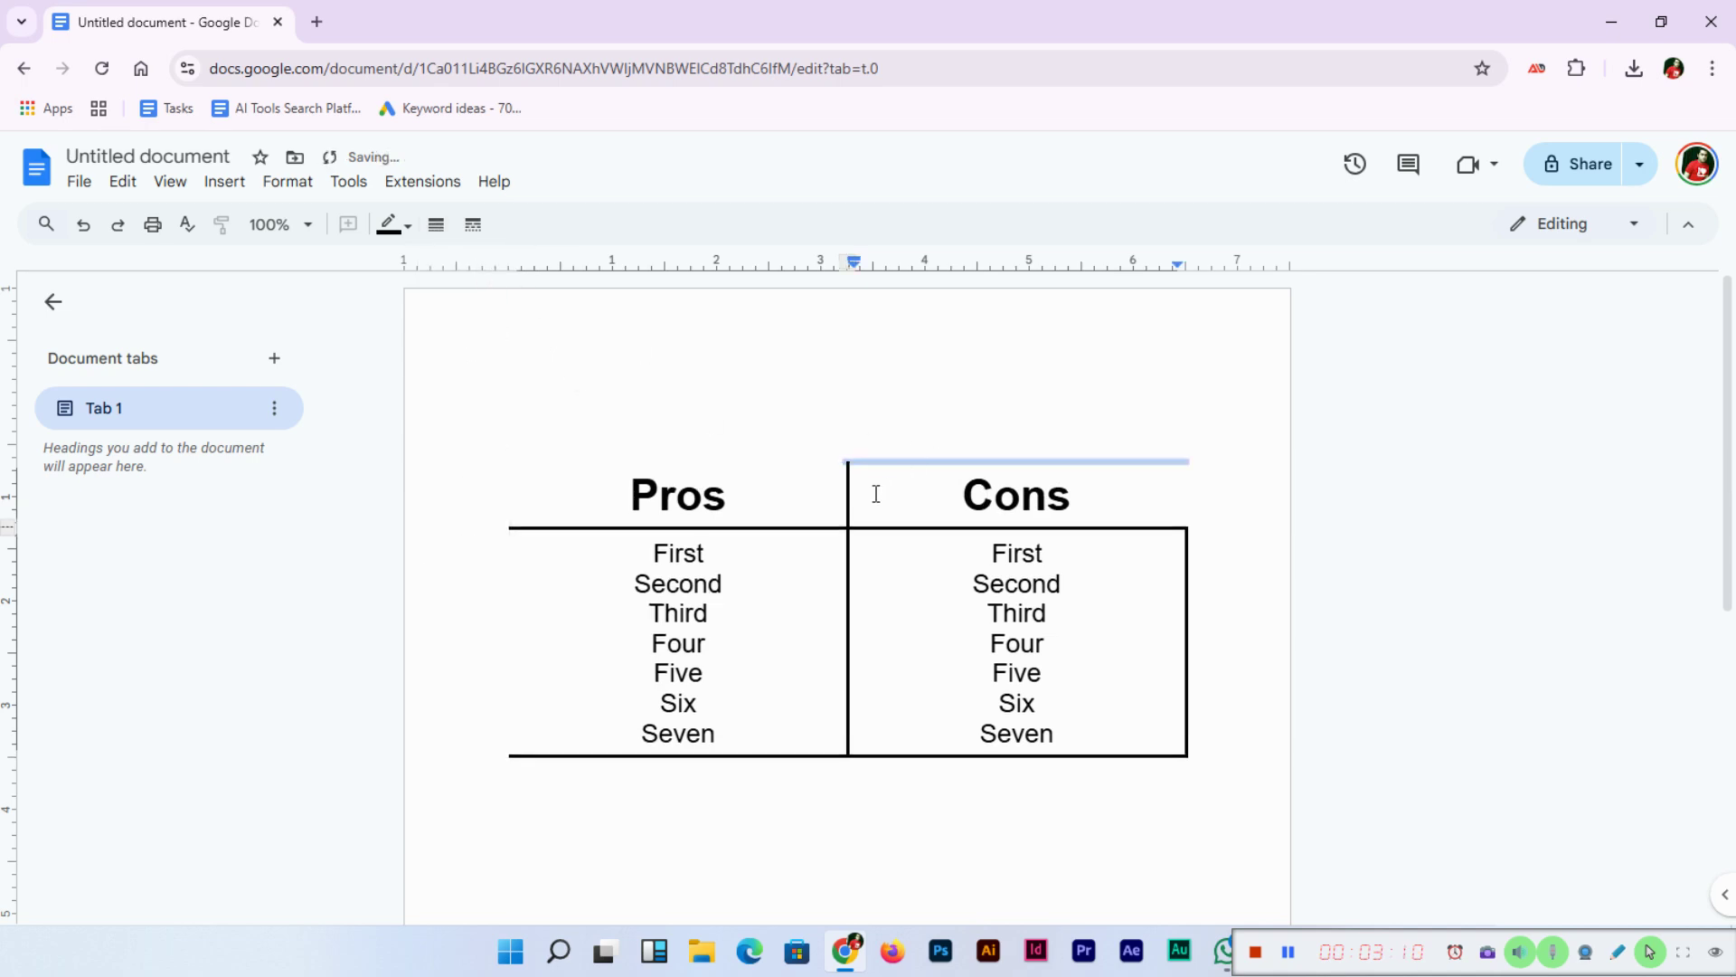
Set the Cons list's right border and both bottom borders to 0 pt
{"action": "left_click", "coordinate": [1183, 677]}
{"action": "left_click", "coordinate": [1183, 676]}
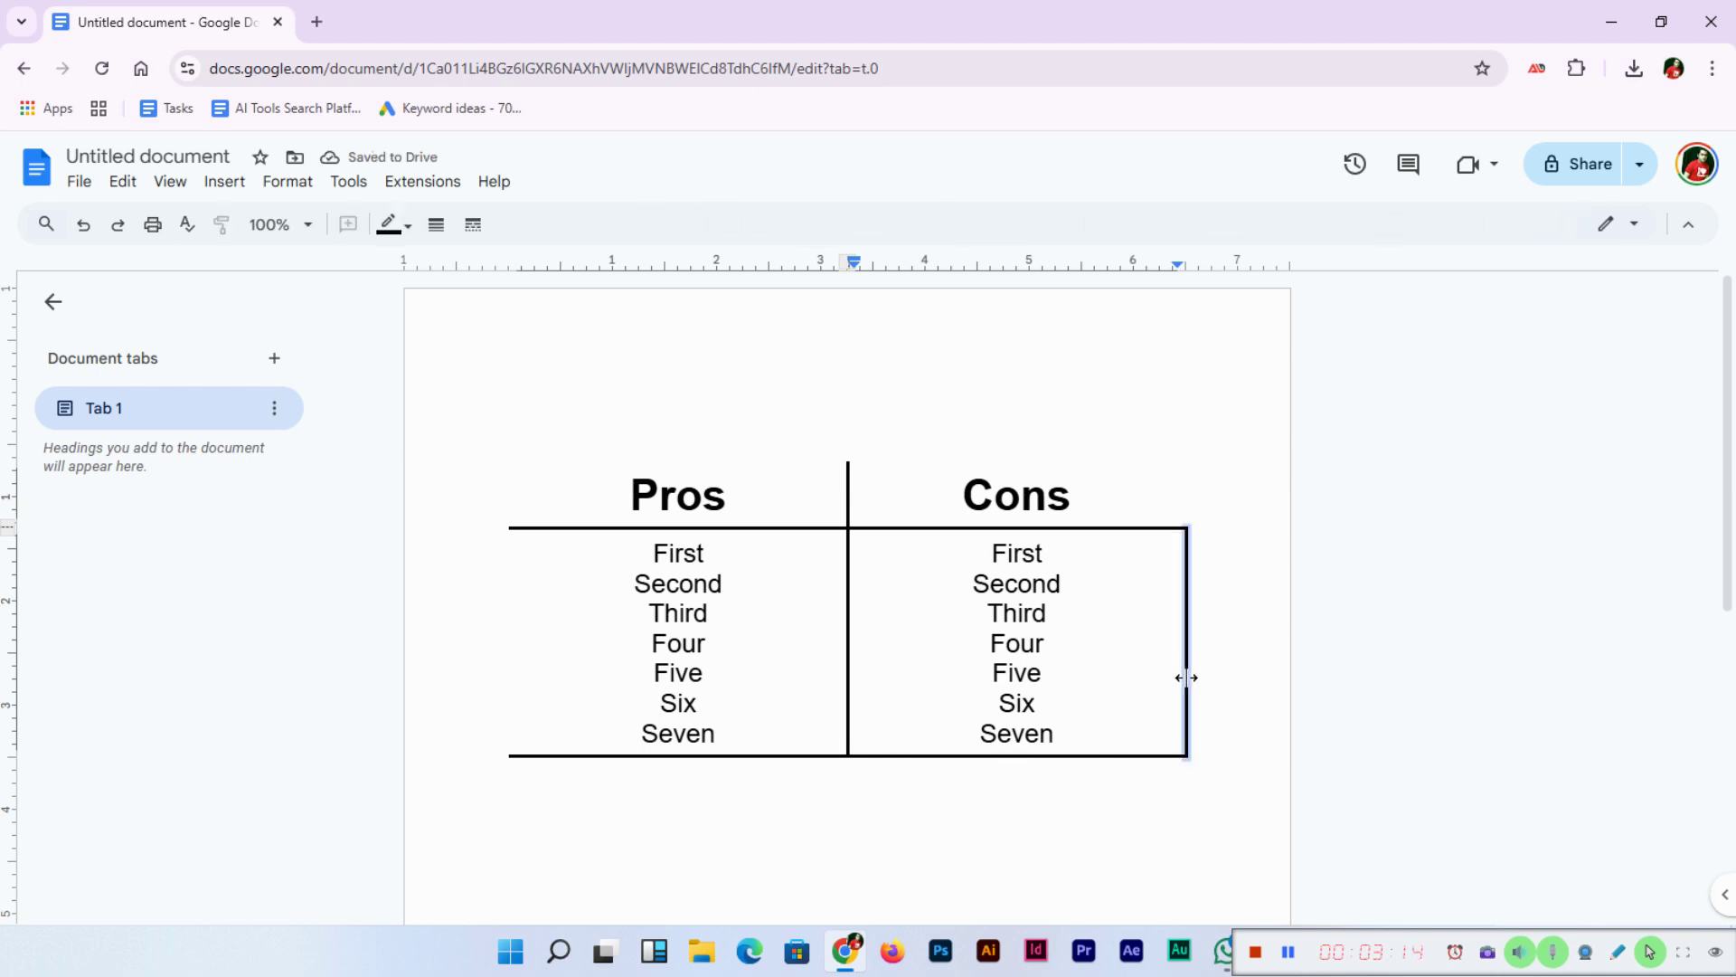
{"action": "left_click", "coordinate": [436, 226]}
{"action": "left_click", "coordinate": [467, 264]}
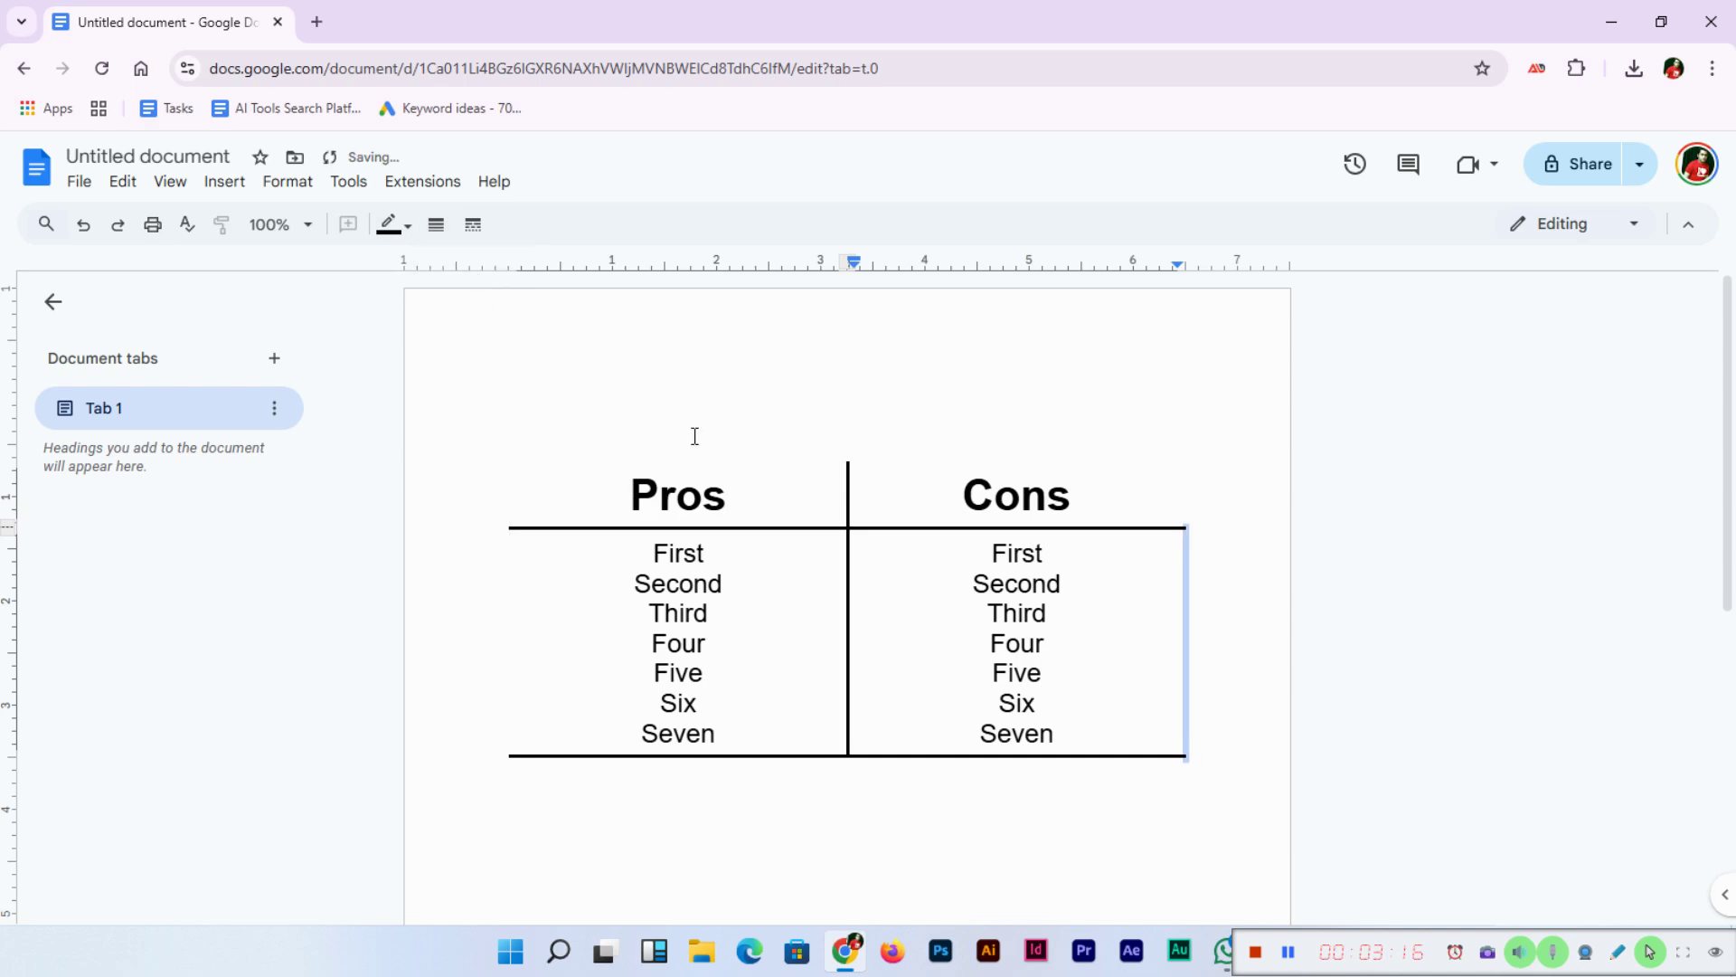
{"action": "left_click", "coordinate": [892, 756]}
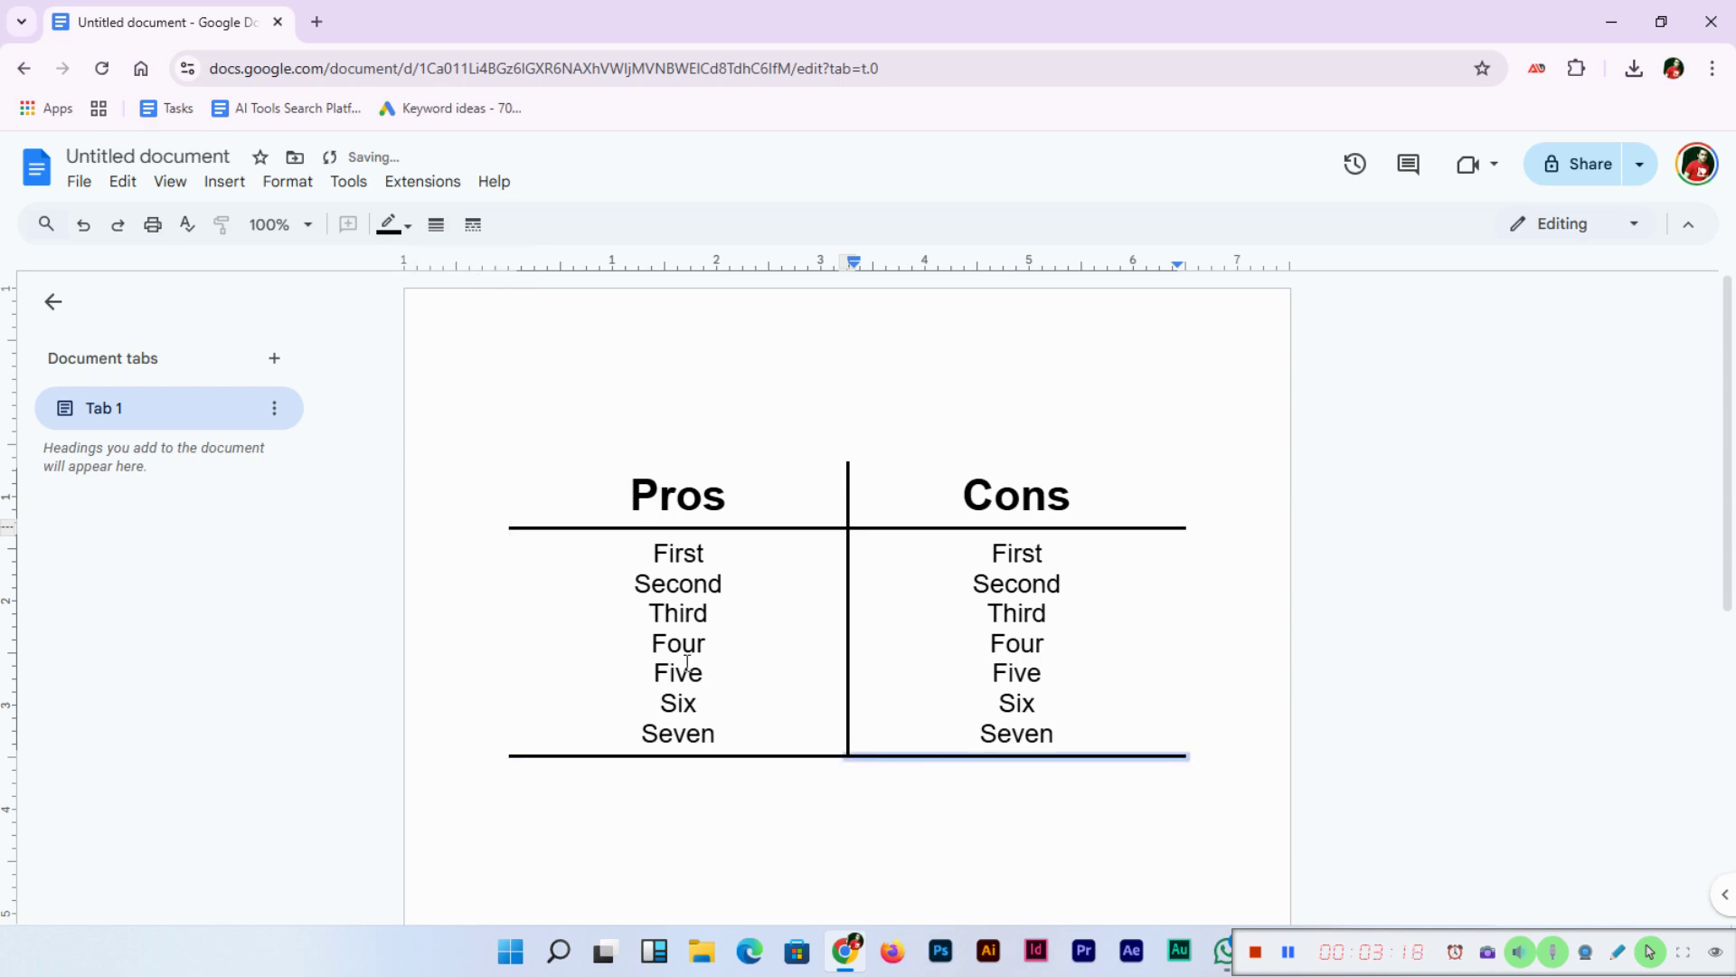
{"action": "left_click", "coordinate": [435, 226]}
{"action": "left_click", "coordinate": [468, 269]}
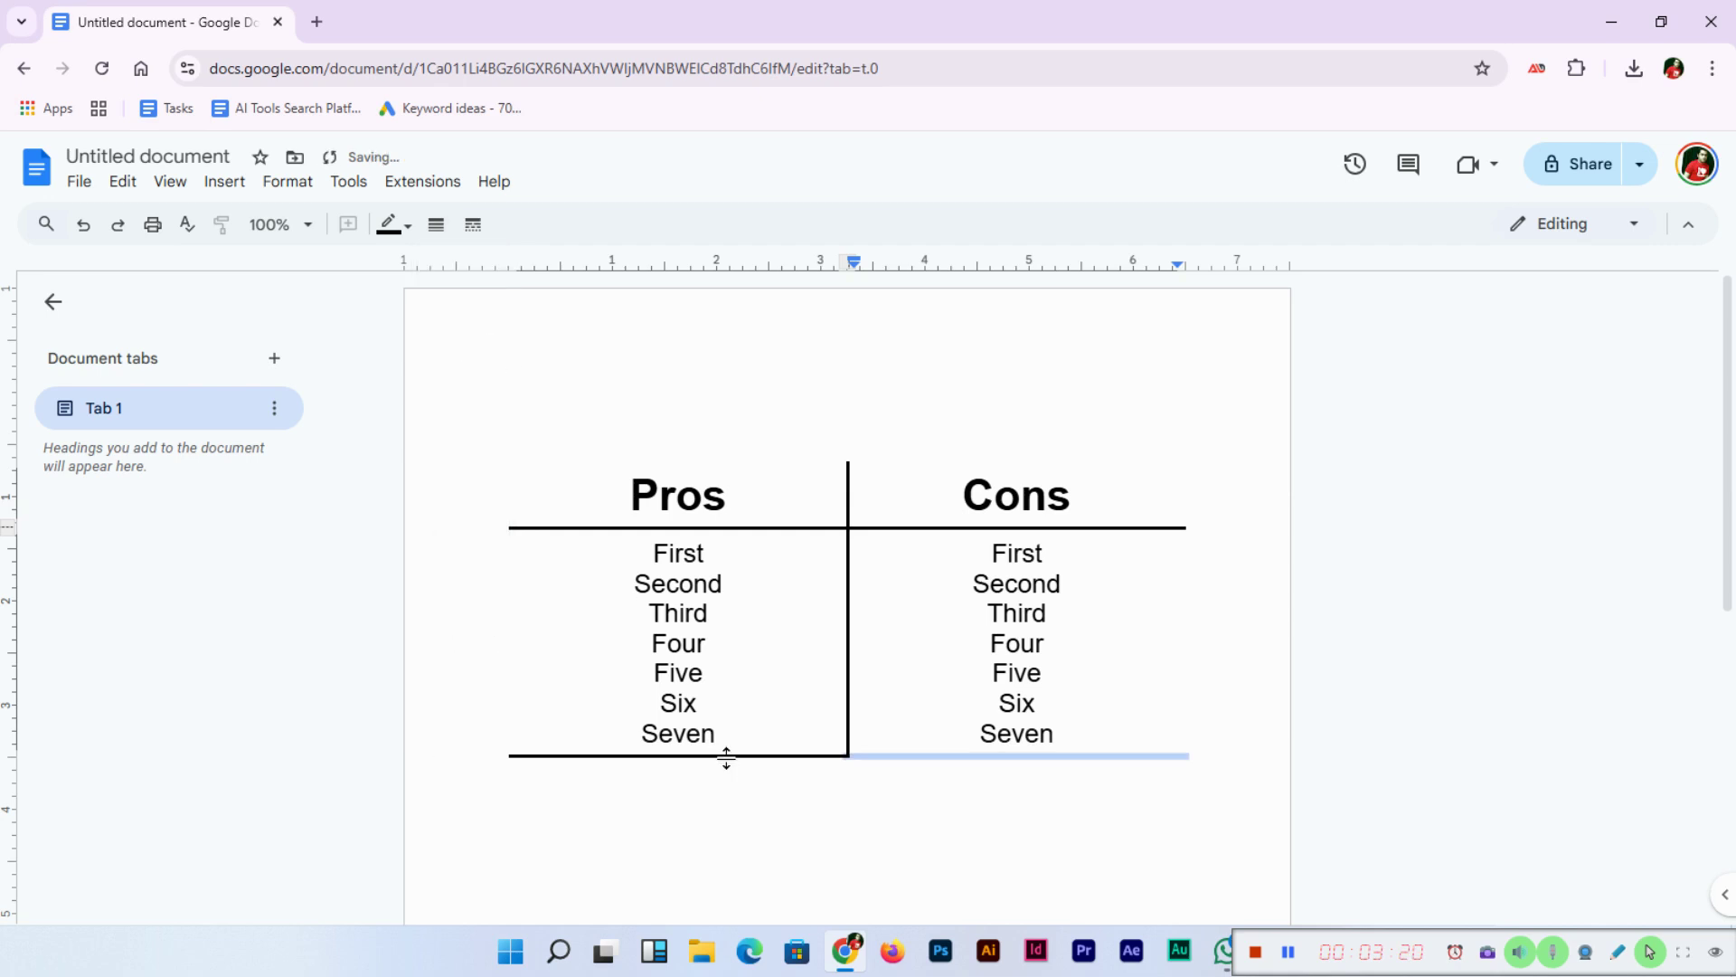
{"action": "left_click", "coordinate": [720, 758]}
{"action": "left_click", "coordinate": [436, 225]}
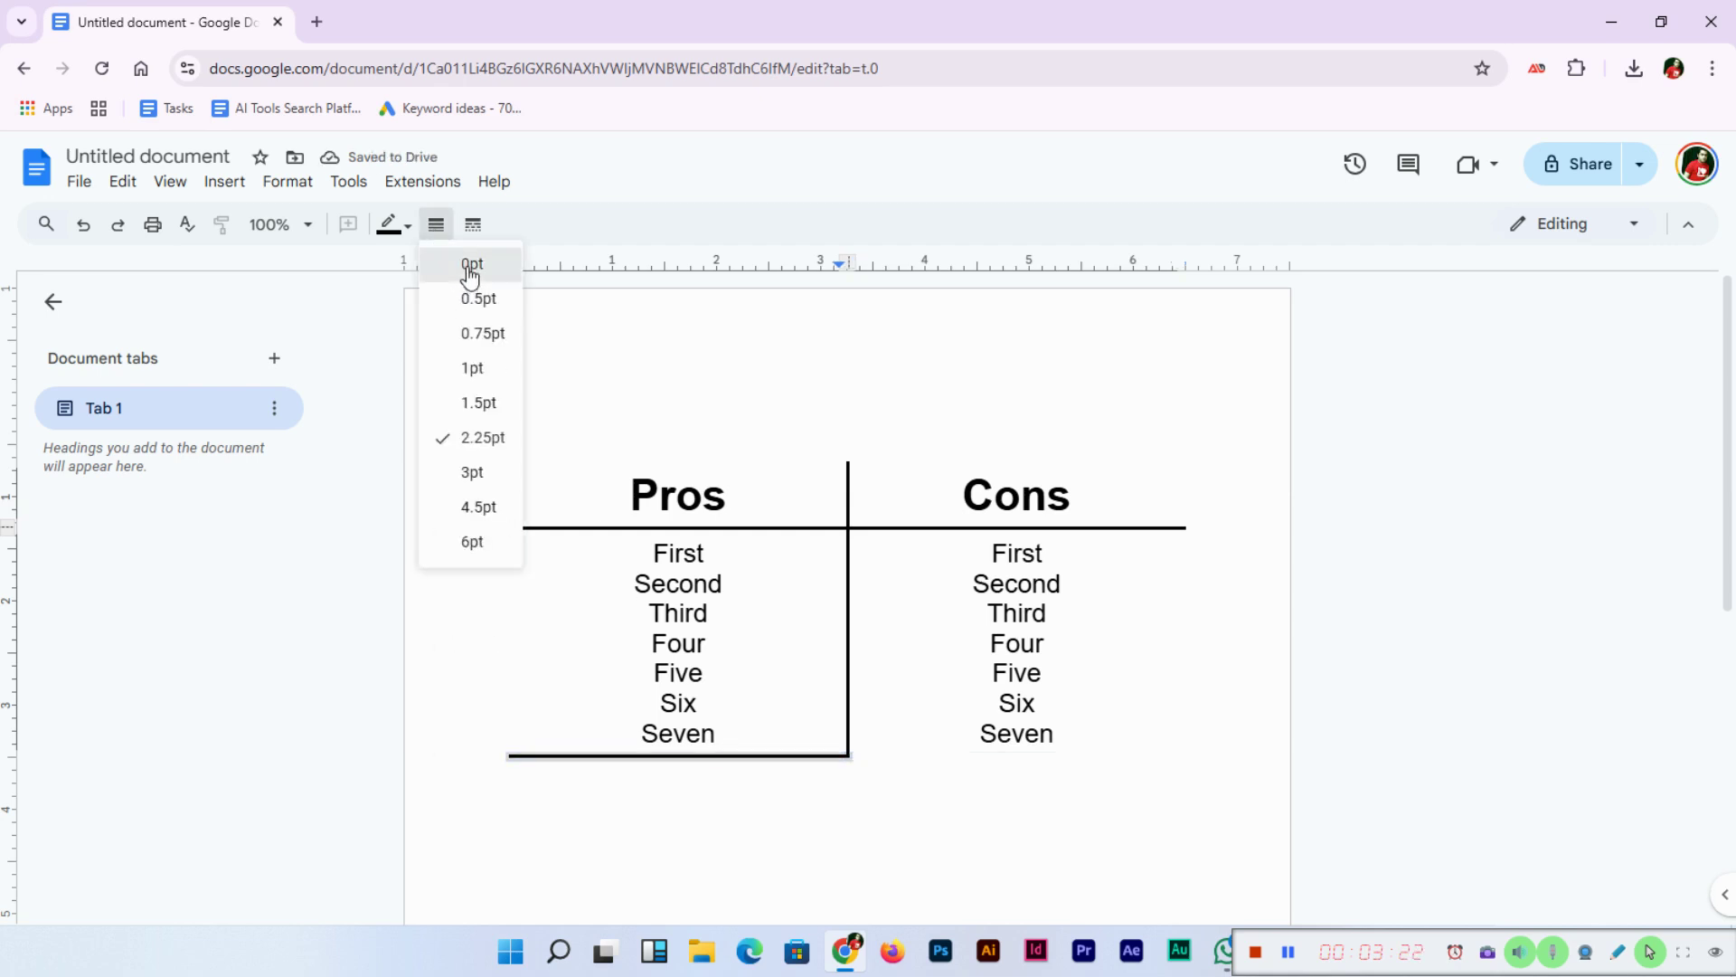
{"action": "left_click", "coordinate": [469, 268]}
{"action": "left_click", "coordinate": [1101, 778]}
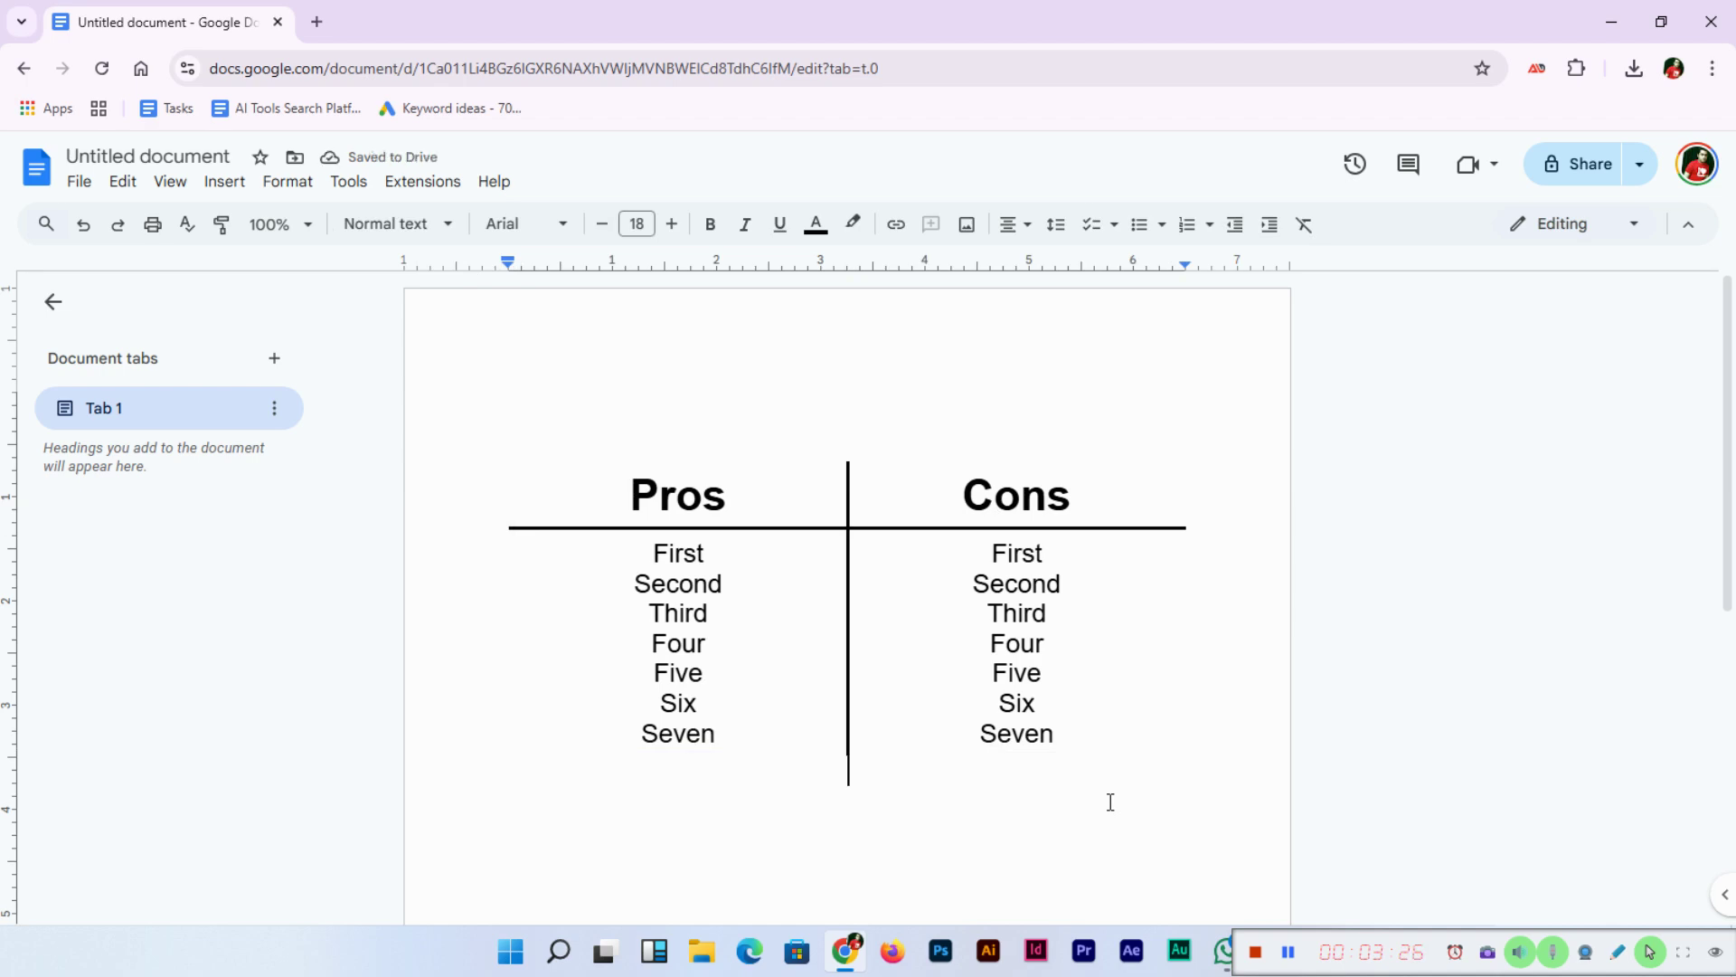
Add blank lines below the finished T-chart table
{"action": "key", "text": "Return"}
{"action": "key", "text": "Return"}
{"action": "key", "text": "Return"}
{"action": "left_click", "coordinate": [1316, 954]}
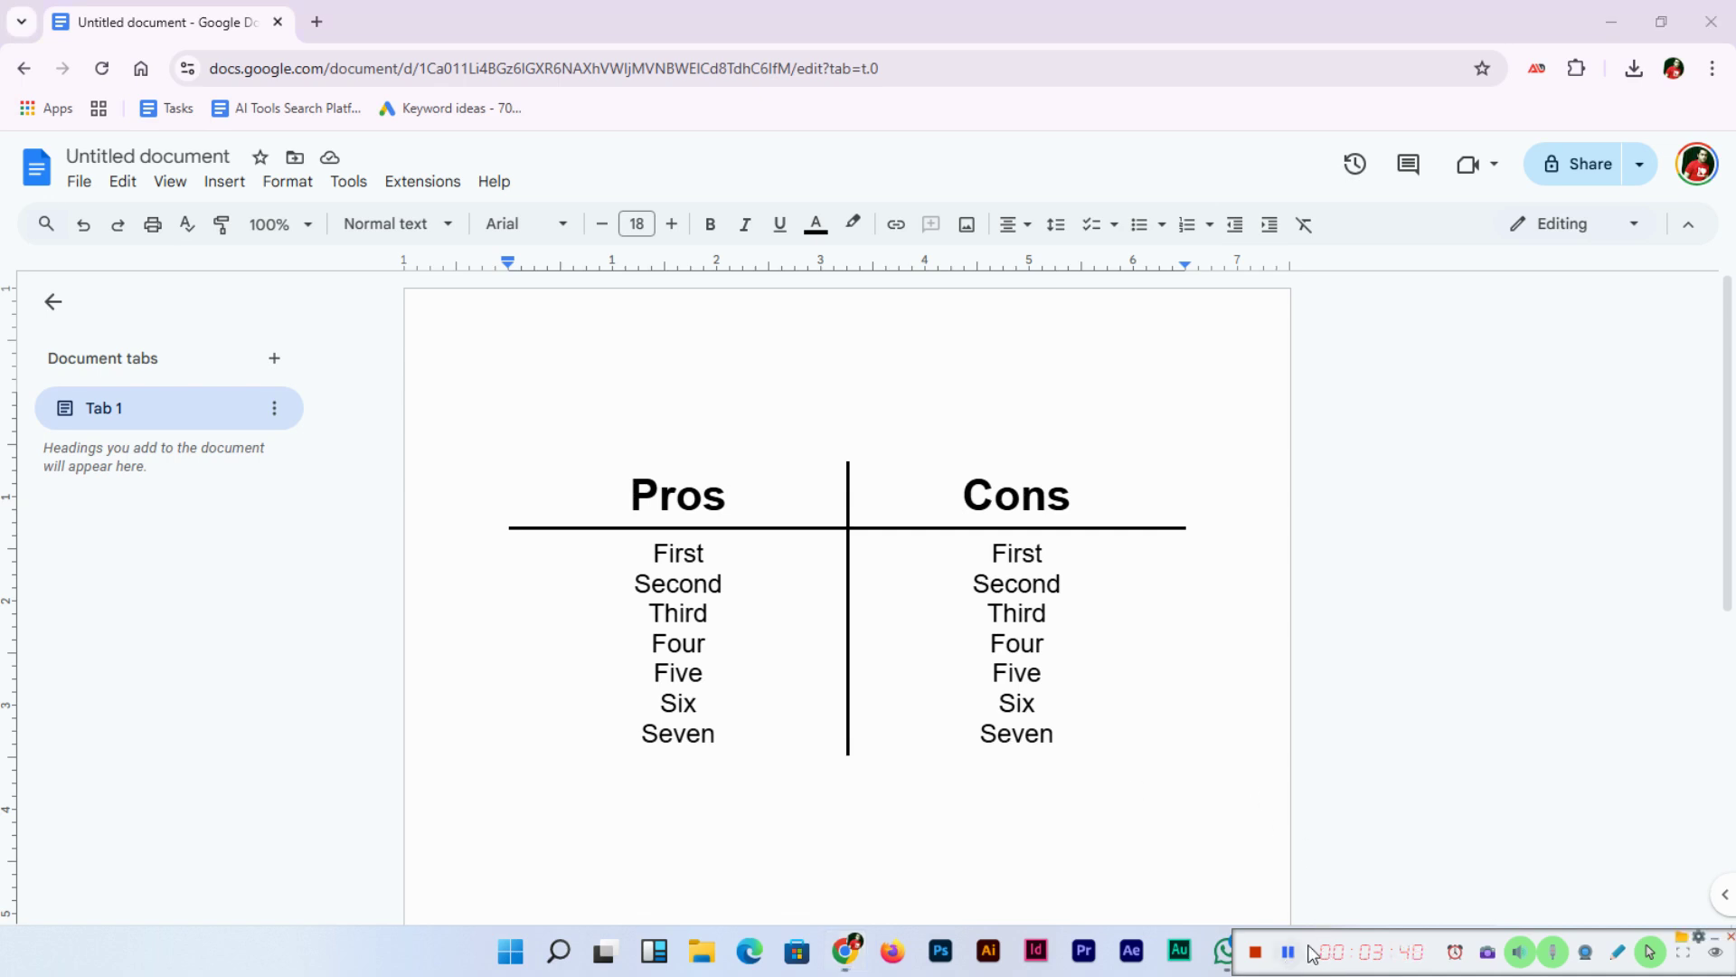